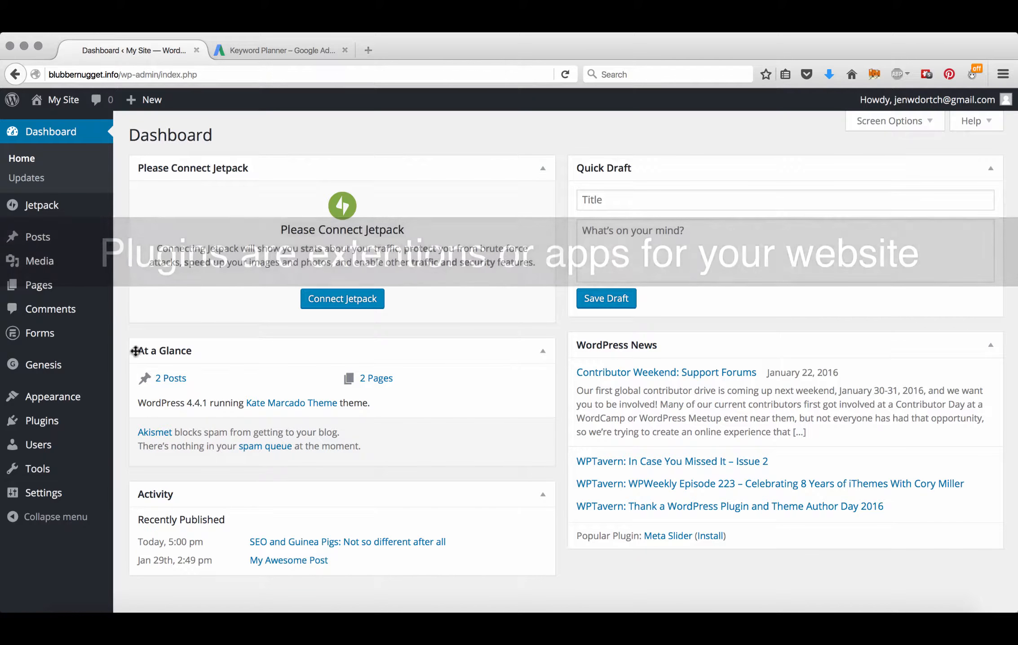
Step: Search the plugin directory for 'Yoast SEO', then install and activate it
{"action": "left_click", "coordinate": [45, 422]}
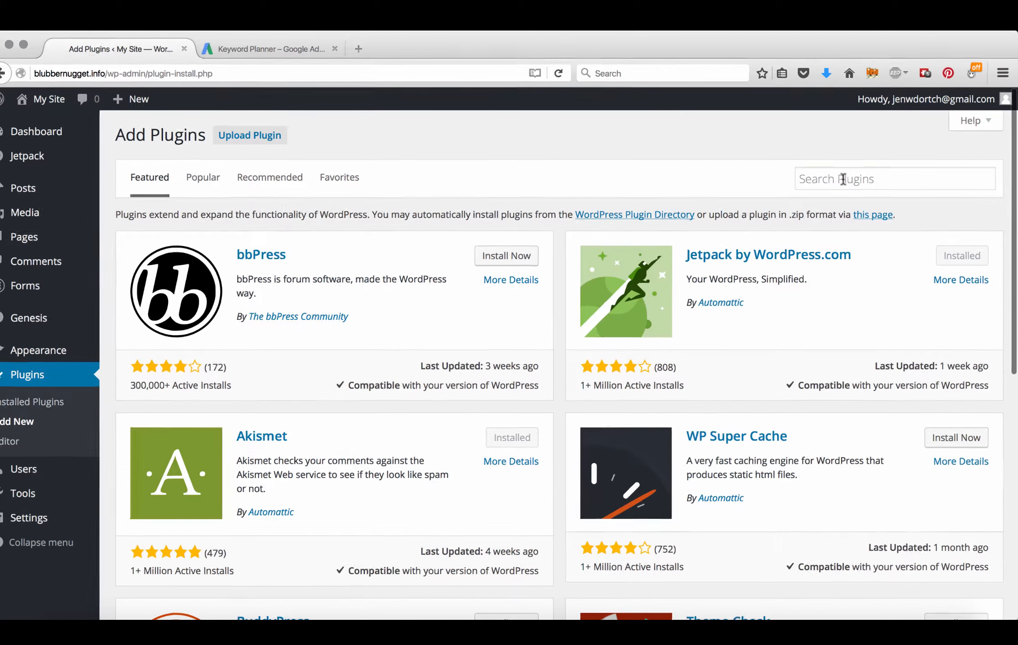
{"action": "left_click", "coordinate": [879, 174]}
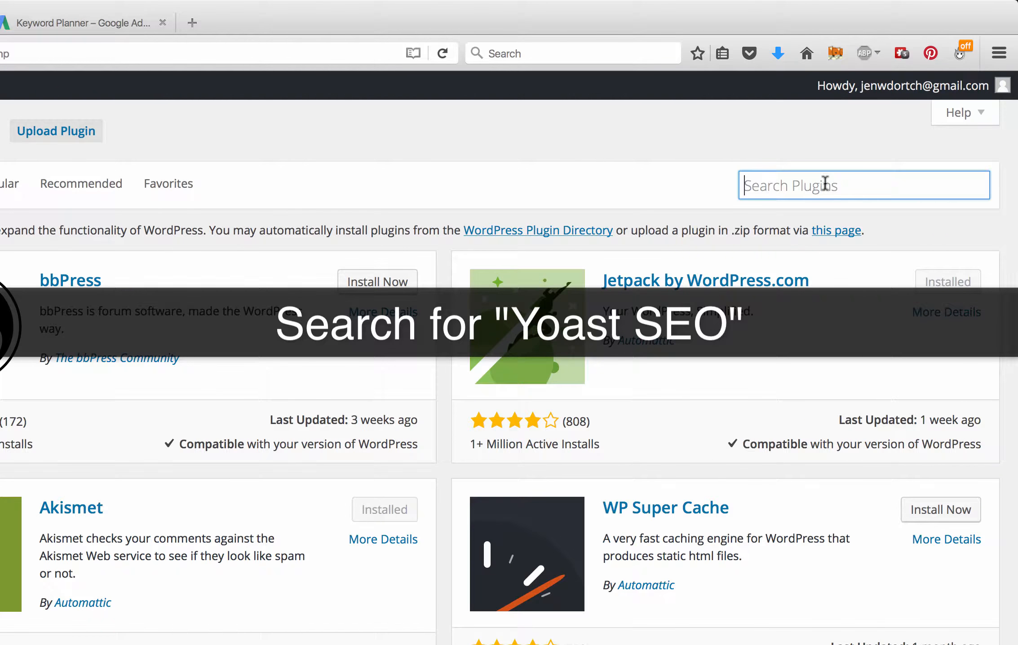
{"action": "type", "text": "Yoast SEO"}
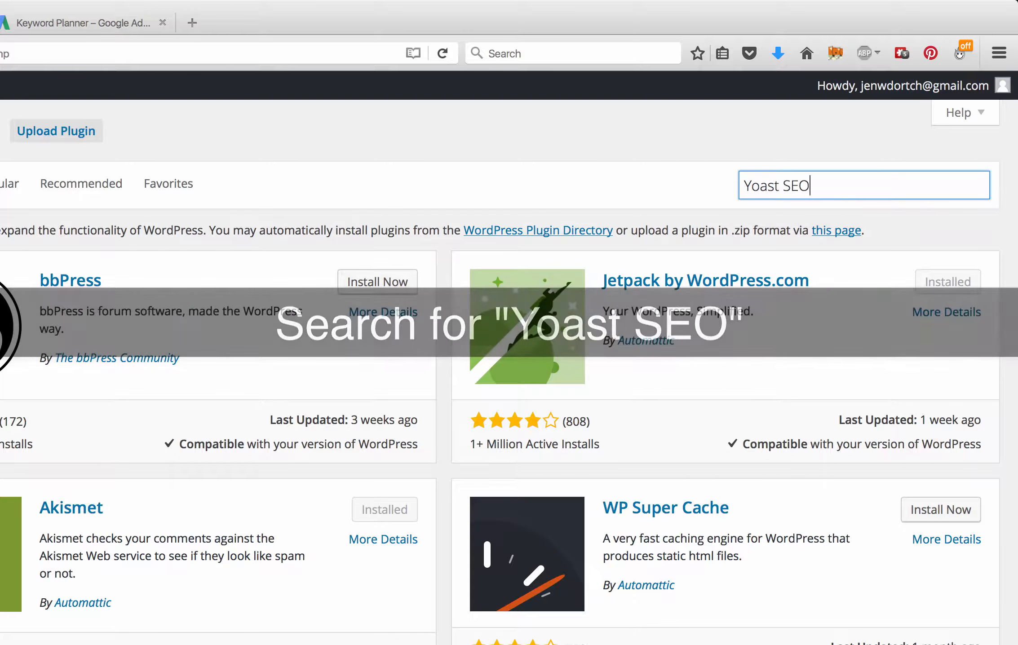
{"action": "key", "text": "Return"}
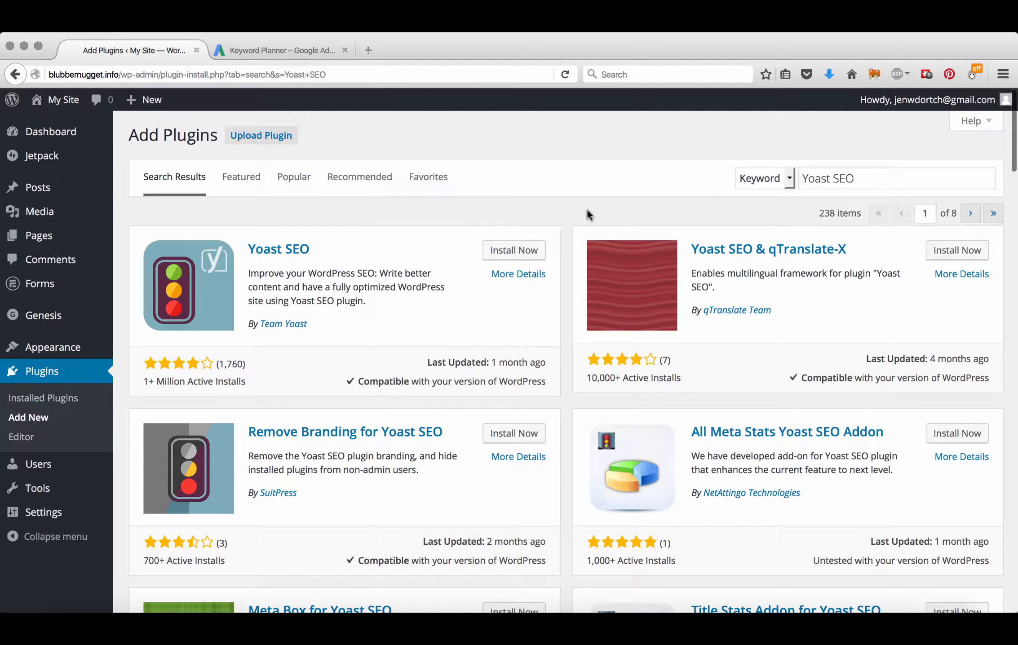
{"action": "left_click", "coordinate": [513, 250]}
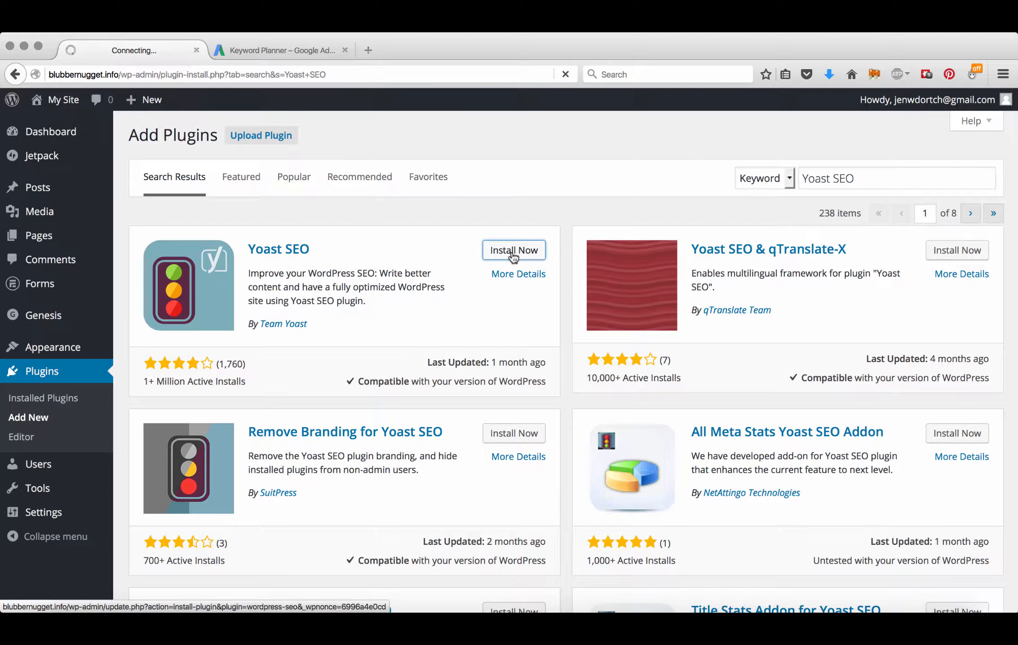
{"action": "left_click", "coordinate": [154, 262]}
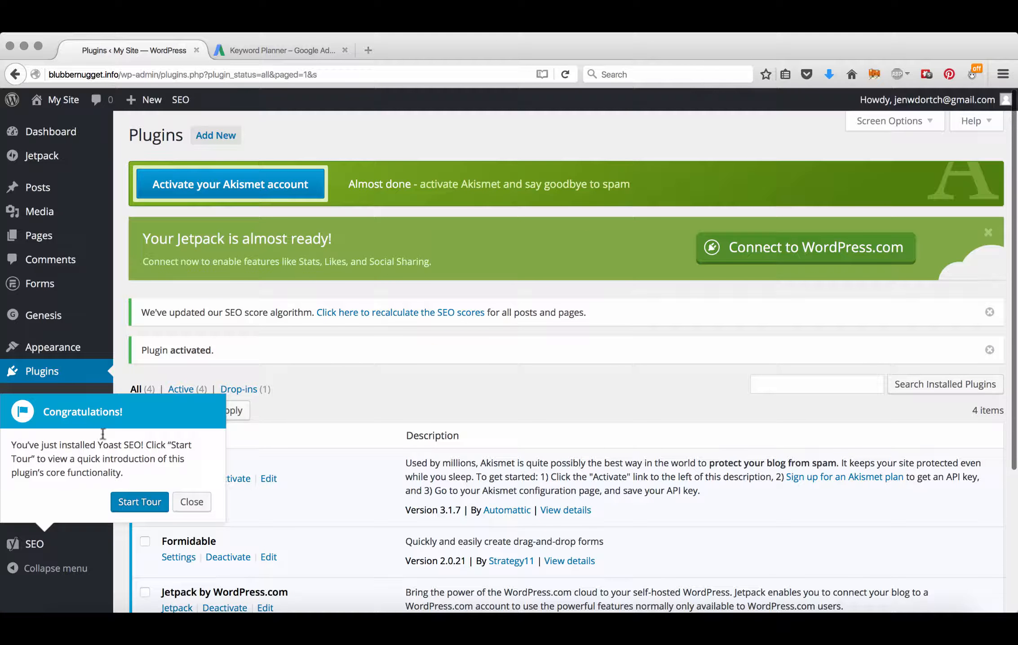
Step: Take the Yoast intro tour, review the Your Info and OnPage.org tabs, then go to Titles & Metas
{"action": "left_click", "coordinate": [137, 504]}
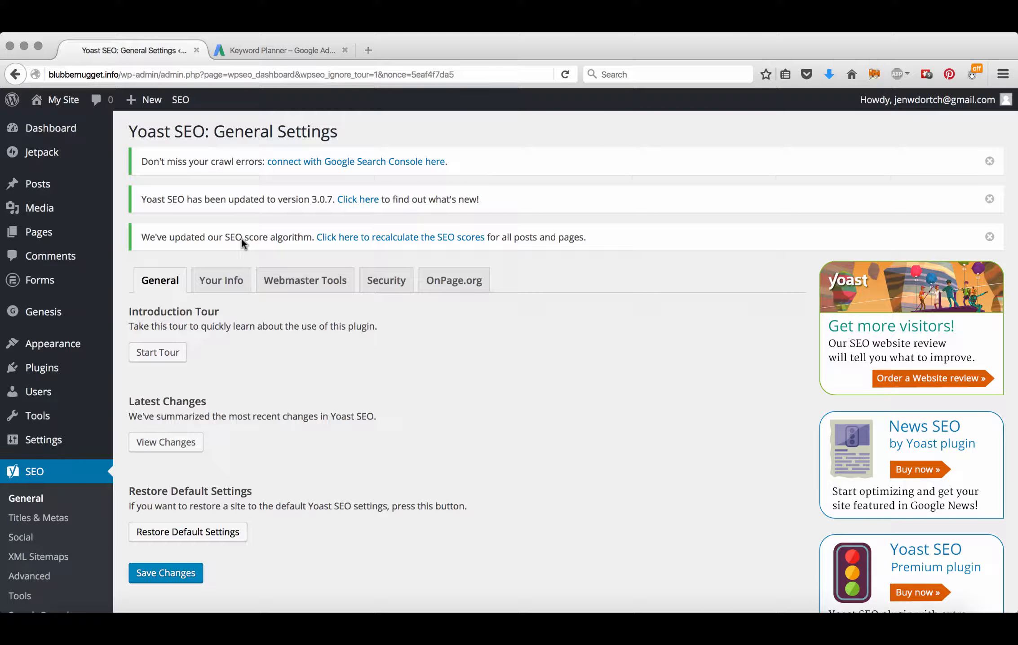
{"action": "left_click", "coordinate": [221, 283]}
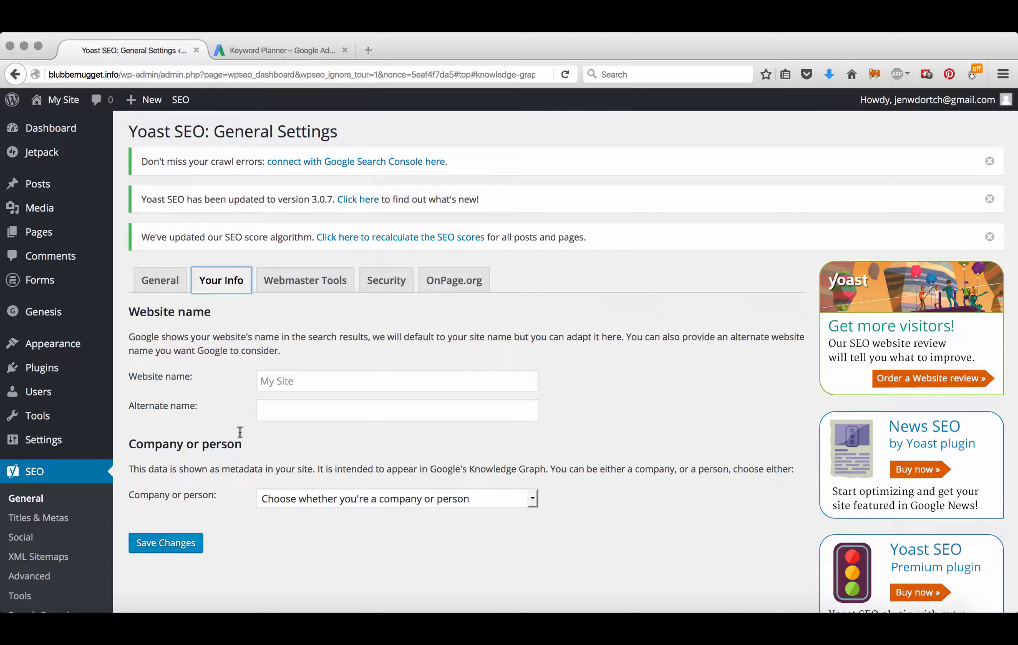
{"action": "left_click", "coordinate": [454, 280]}
{"action": "left_click", "coordinate": [43, 518]}
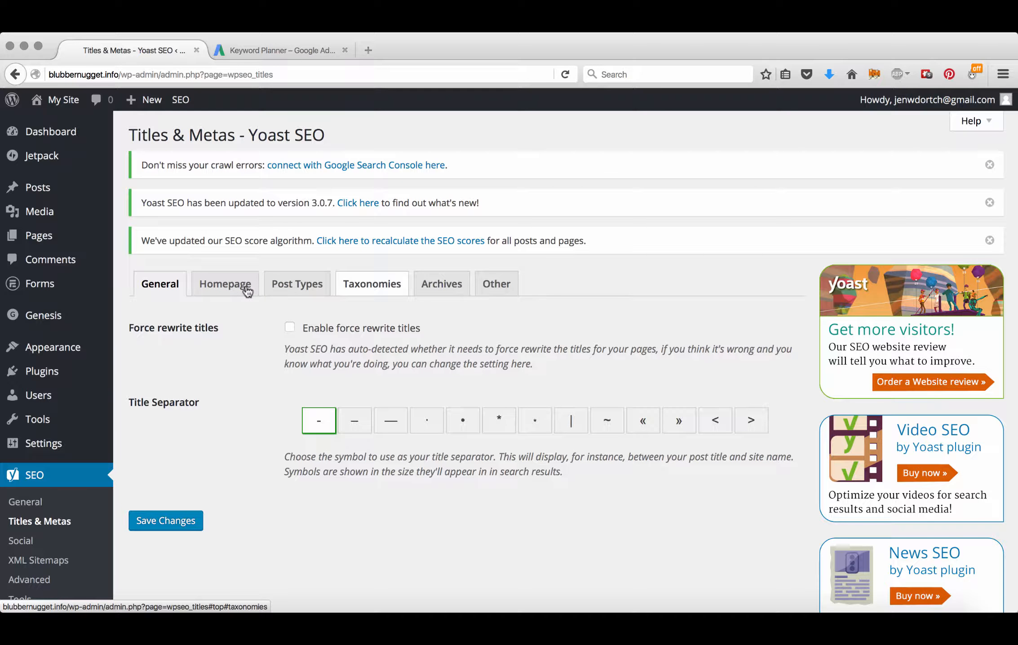
Step: Review the Homepage title template variables (%%sitename%%, %%page%%, %%sep%%, %%sitedesc%%) and the separator choices
{"action": "left_click", "coordinate": [230, 293]}
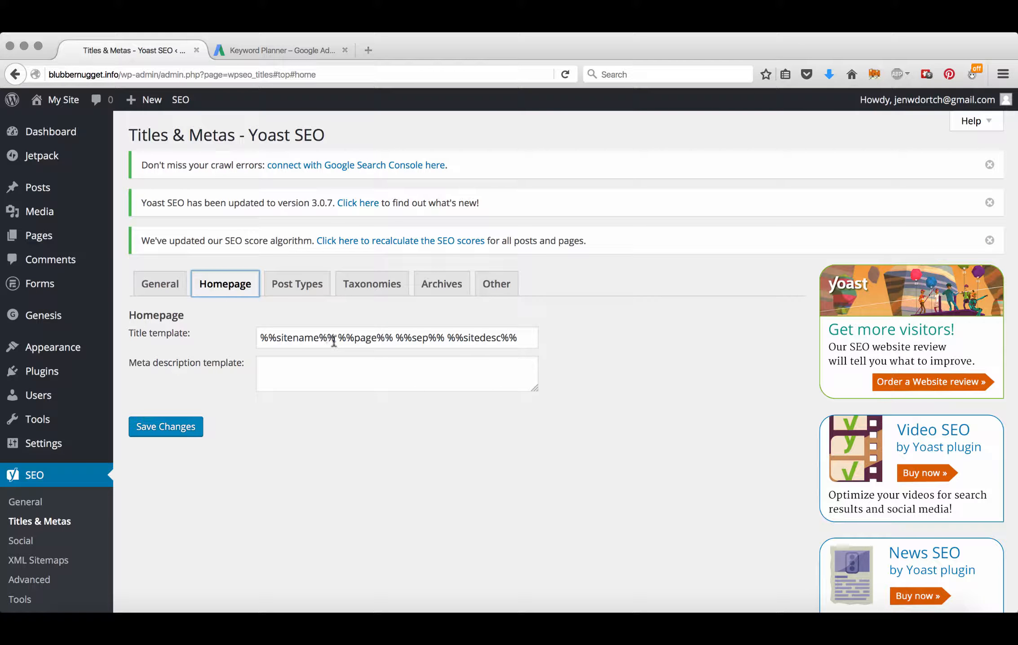
{"action": "left_click_drag", "start_coordinate": [335, 342], "coordinate": [258, 339]}
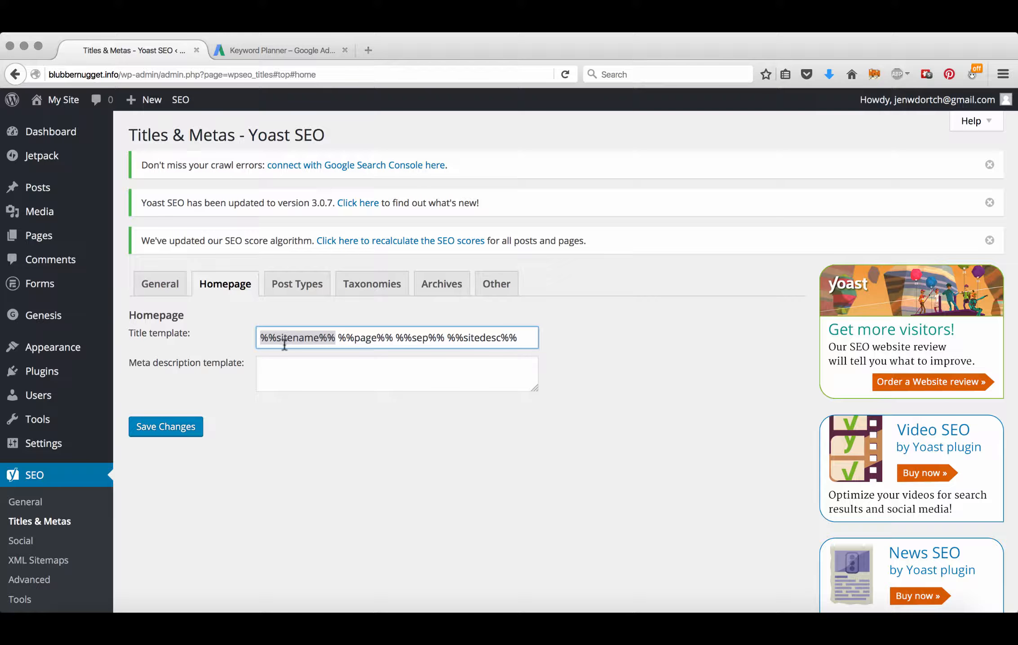
{"action": "left_click_drag", "start_coordinate": [395, 338], "coordinate": [336, 337]}
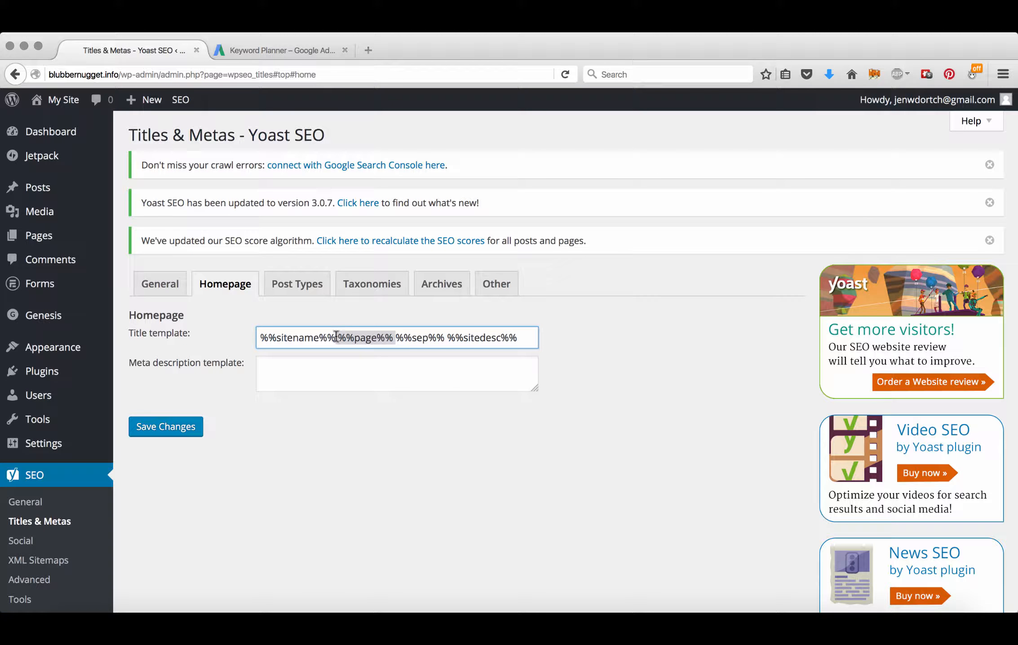
{"action": "left_click_drag", "start_coordinate": [445, 337], "coordinate": [394, 341]}
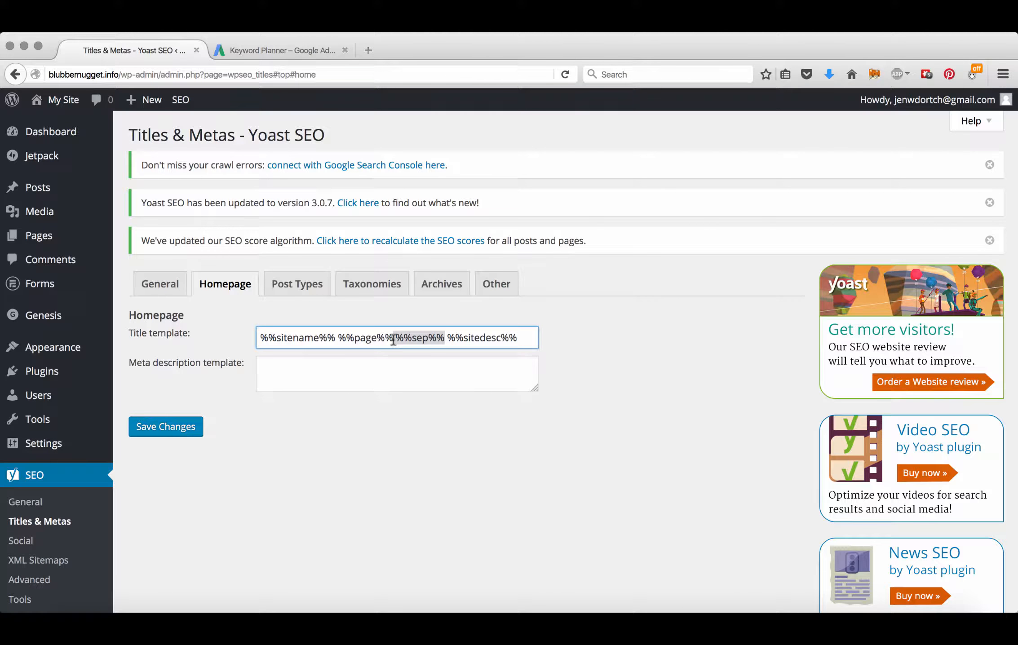
{"action": "left_click", "coordinate": [160, 290]}
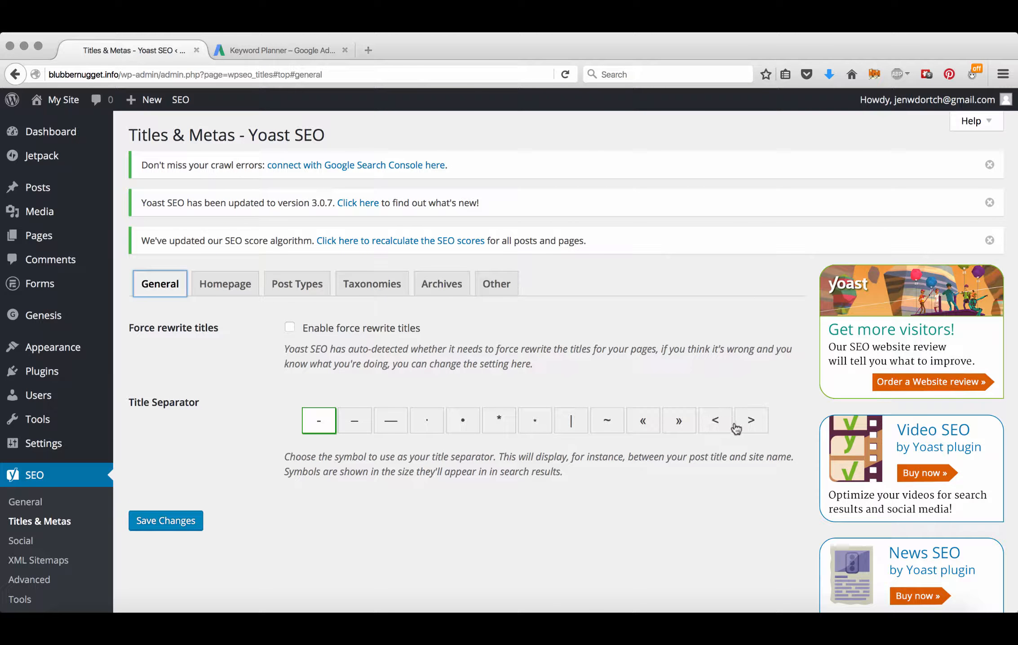
{"action": "left_click", "coordinate": [232, 295]}
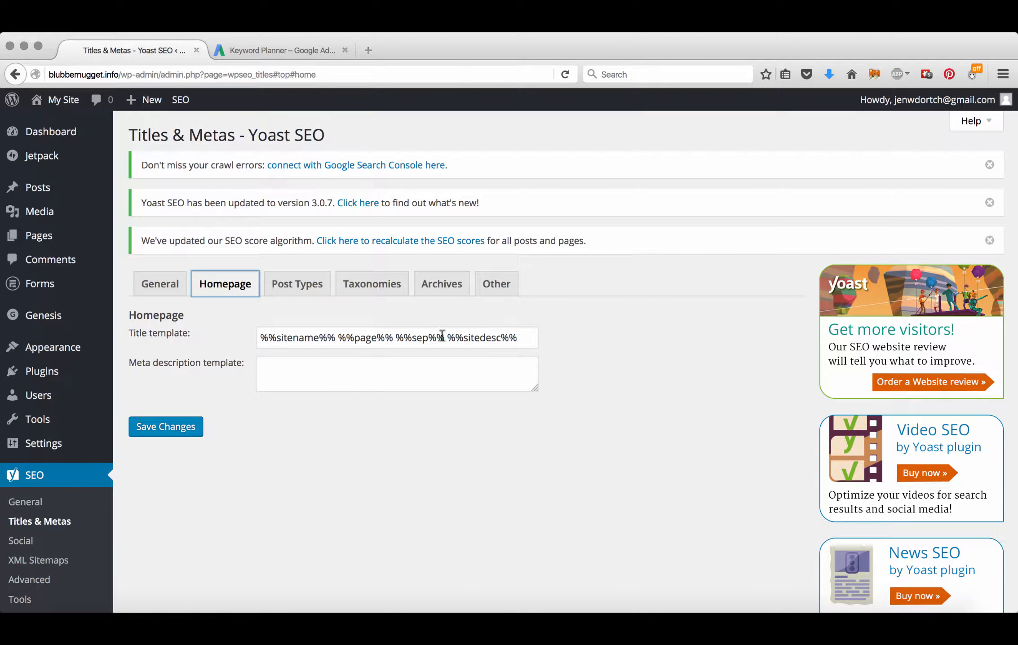
{"action": "left_click_drag", "start_coordinate": [447, 337], "coordinate": [517, 337]}
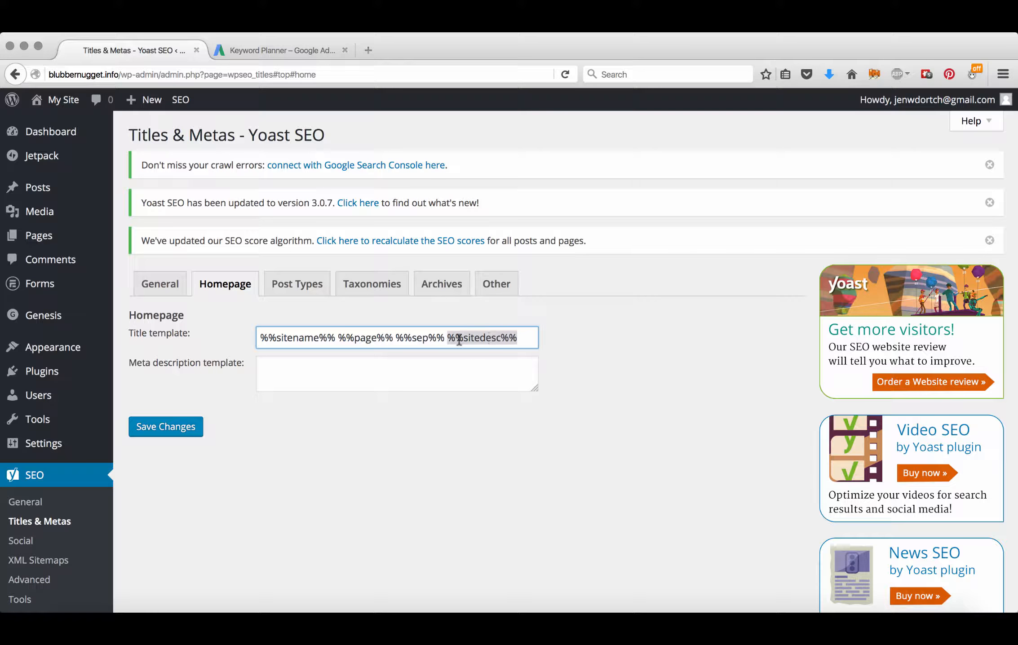
Step: Remove %%page%% from the homepage title template and save the change
{"action": "left_click", "coordinate": [386, 338]}
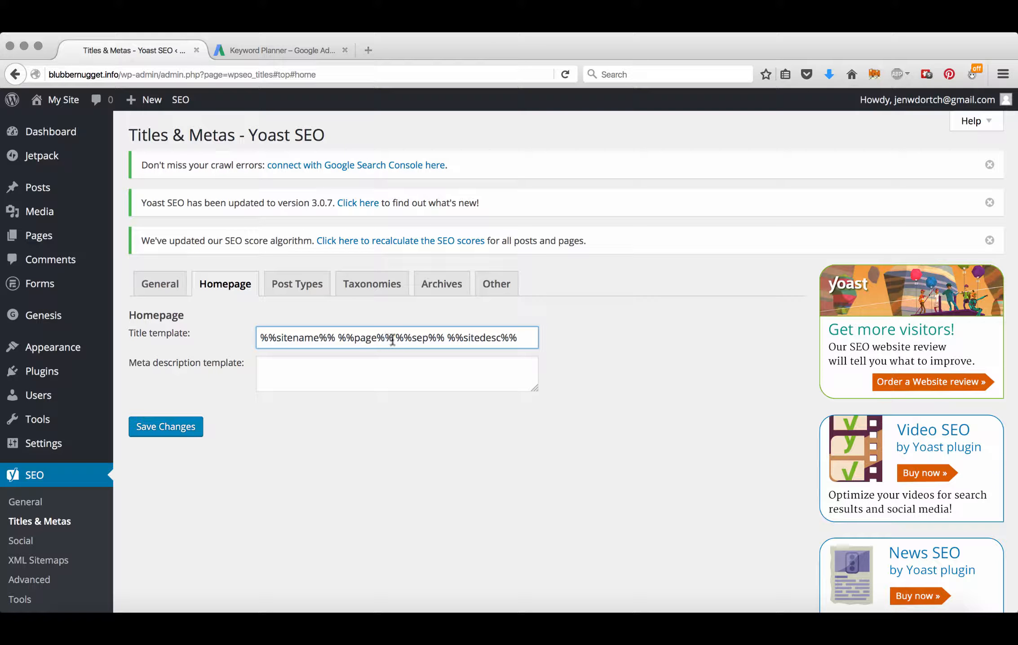
{"action": "left_click_drag", "start_coordinate": [394, 338], "coordinate": [340, 340]}
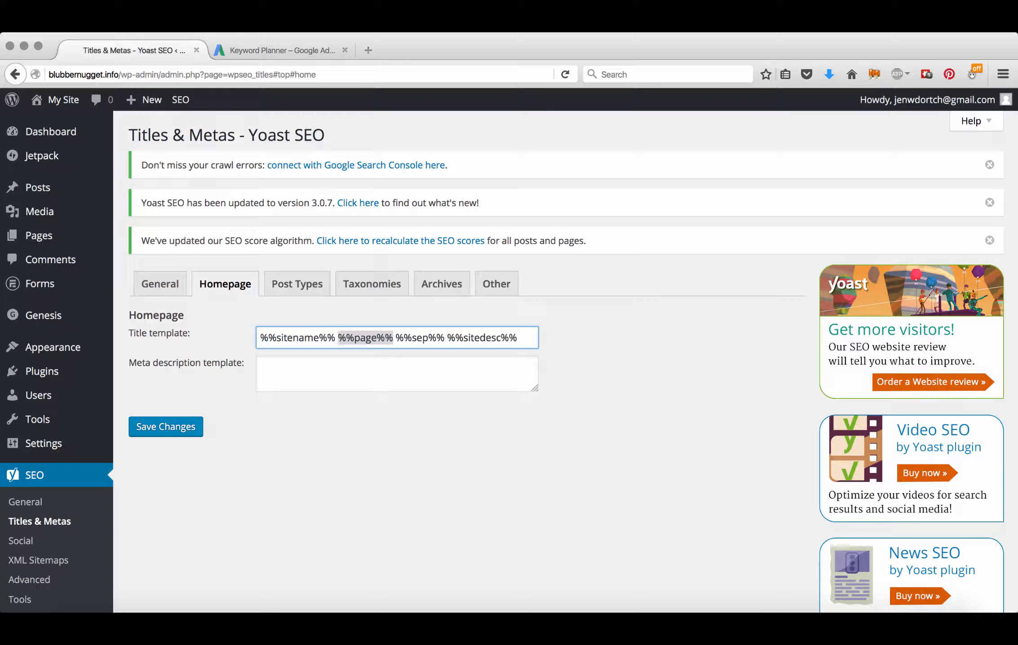
{"action": "key", "text": "BackSpace"}
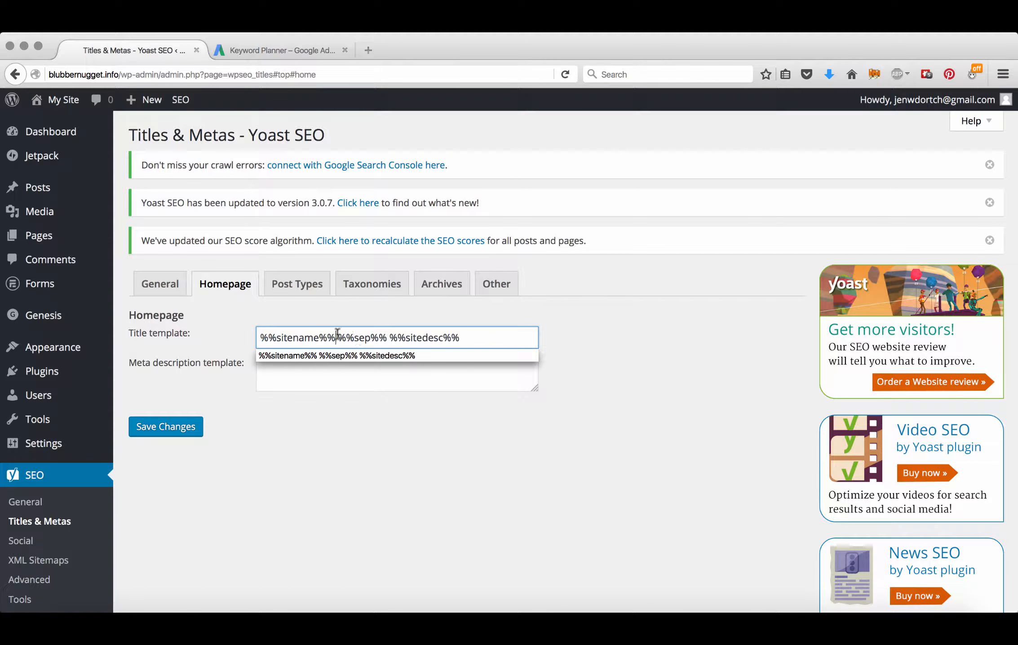
{"action": "left_click", "coordinate": [167, 434]}
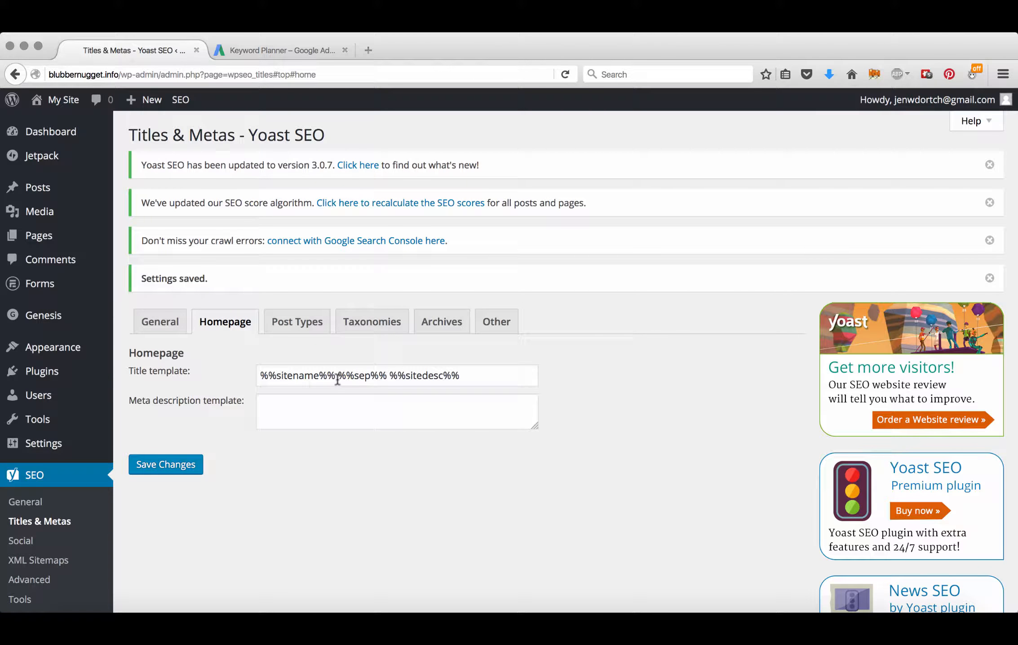
Step: Delete %%page%% from the Pages and Media title templates and save
{"action": "left_click", "coordinate": [314, 329]}
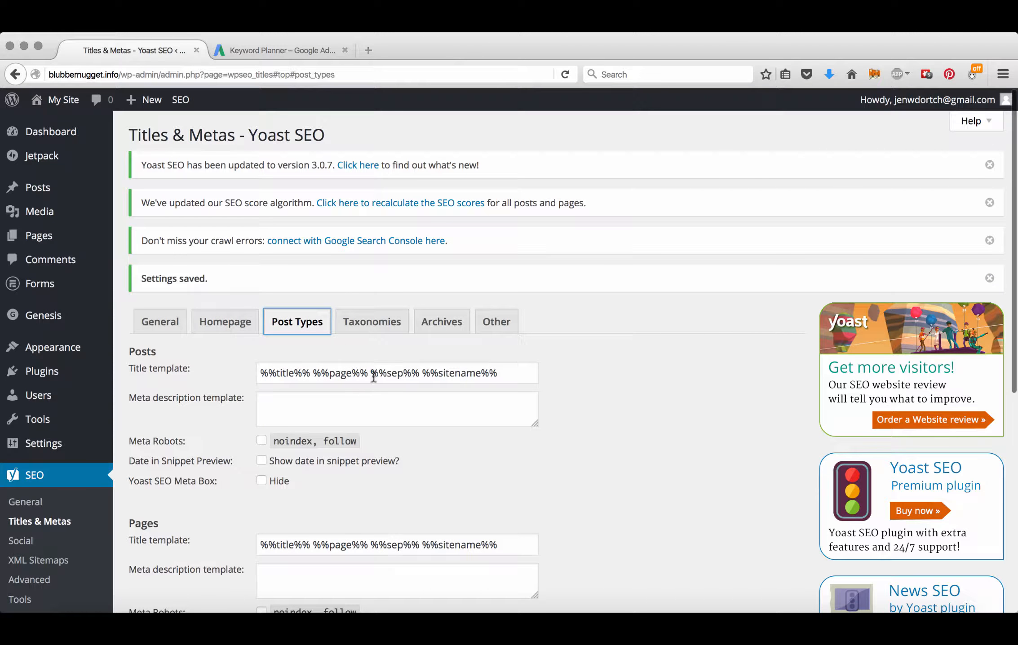
{"action": "left_click", "coordinate": [311, 373]}
{"action": "scroll", "coordinate": [364, 400], "scroll_direction": "down", "scroll_amount": 4}
{"action": "left_click_drag", "start_coordinate": [368, 379], "coordinate": [313, 379]}
{"action": "key", "text": "BackSpace"}
{"action": "key", "text": "BackSpace"}
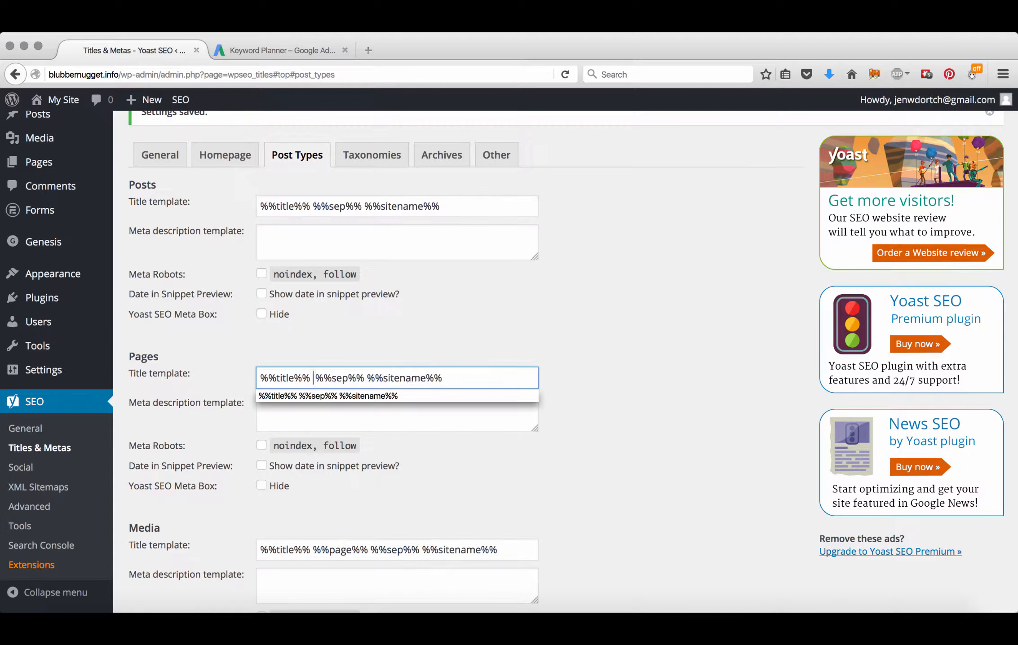
{"action": "left_click_drag", "start_coordinate": [370, 552], "coordinate": [313, 551]}
{"action": "key", "text": "BackSpace"}
{"action": "scroll", "coordinate": [423, 469], "scroll_direction": "down", "scroll_amount": 4}
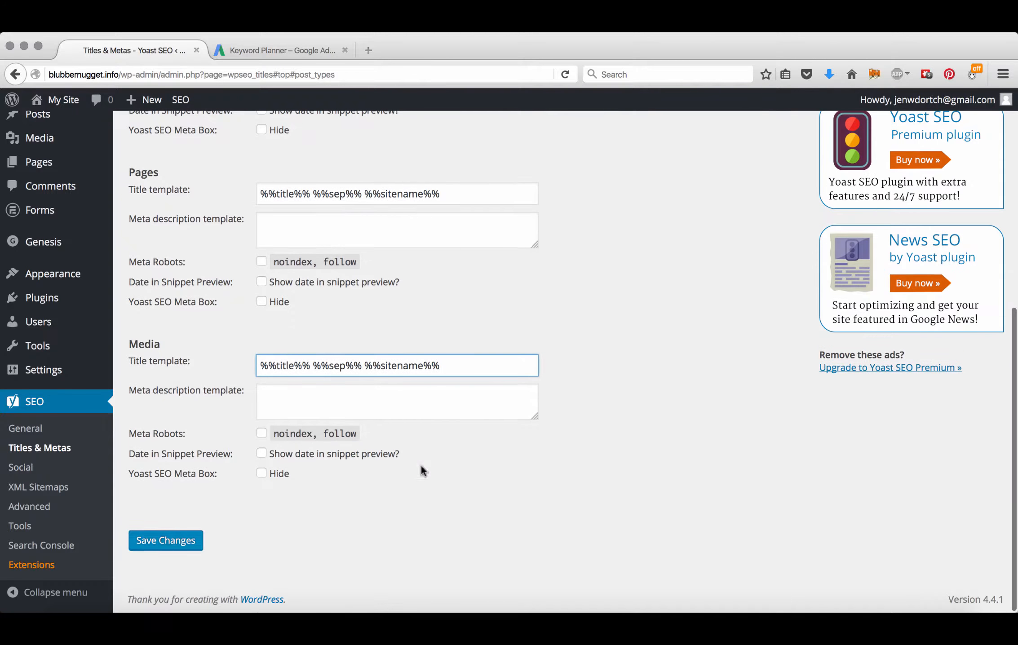
{"action": "left_click", "coordinate": [169, 547]}
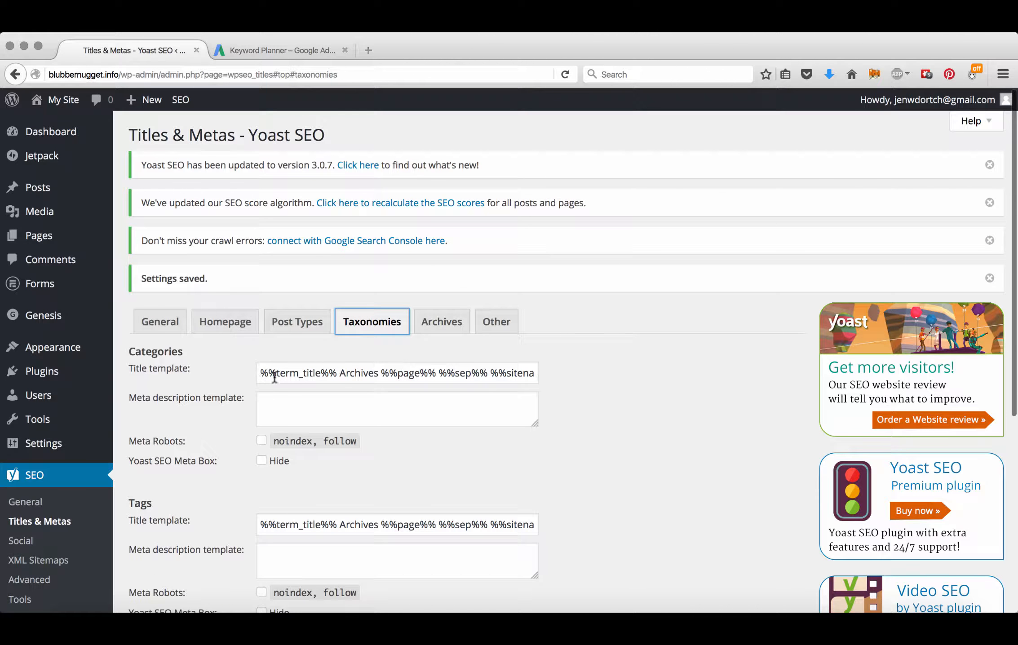
Step: Delete %%page%% from the Categories, Tags and Format title templates and save
{"action": "left_click_drag", "start_coordinate": [436, 373], "coordinate": [383, 372]}
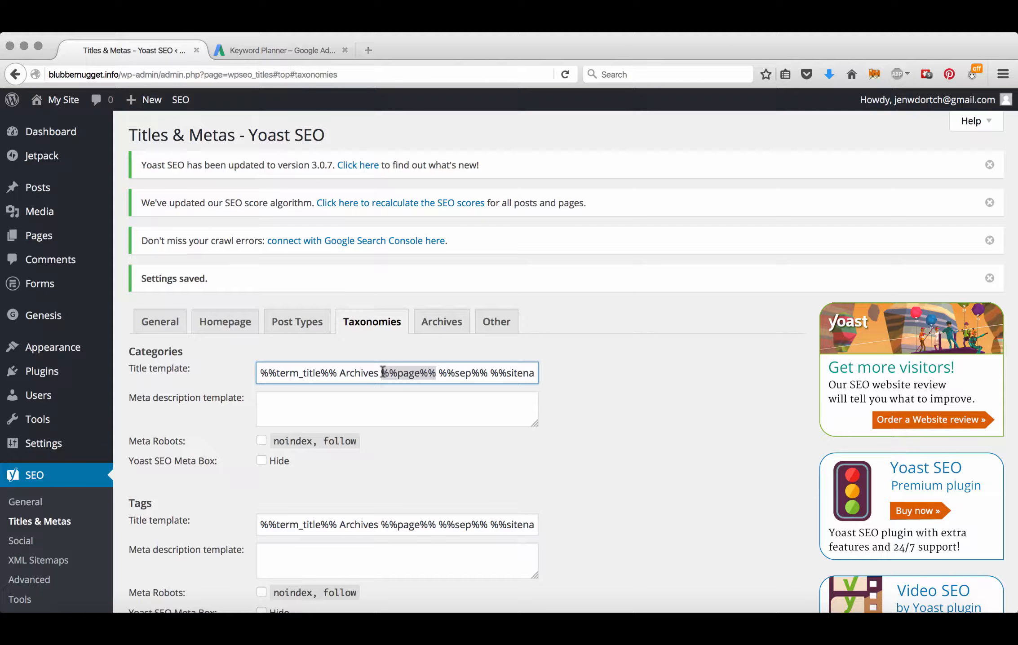
{"action": "key", "text": "BackSpace"}
{"action": "scroll", "coordinate": [415, 453], "scroll_direction": "down", "scroll_amount": 5}
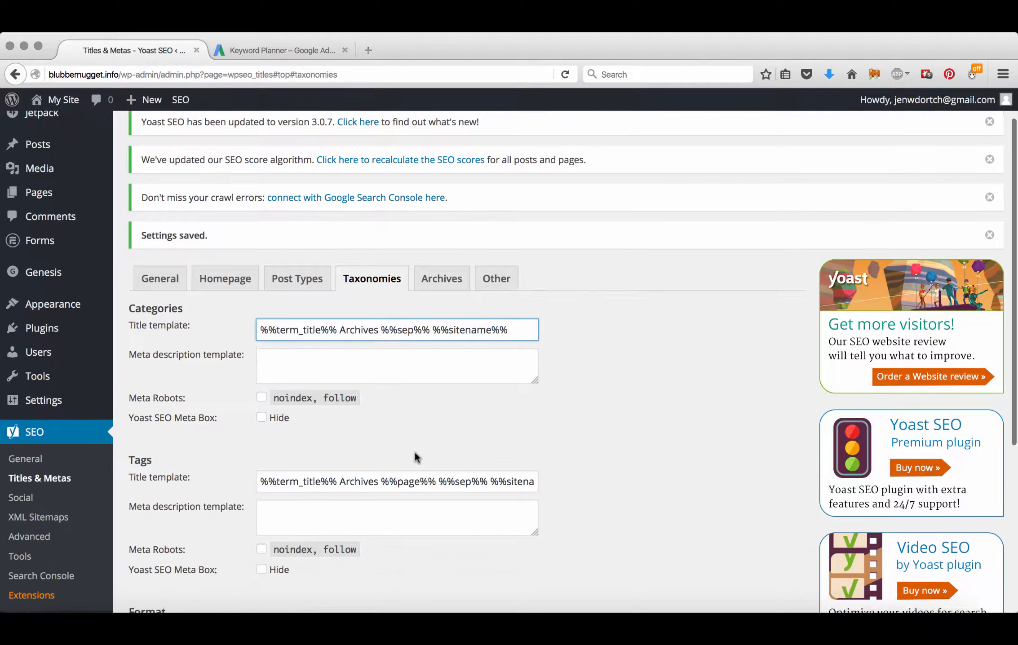
{"action": "left_click_drag", "start_coordinate": [381, 418], "coordinate": [436, 419]}
{"action": "key", "text": "BackSpace"}
{"action": "scroll", "coordinate": [438, 441], "scroll_direction": "down", "scroll_amount": 4}
{"action": "left_click_drag", "start_coordinate": [381, 394], "coordinate": [436, 395]}
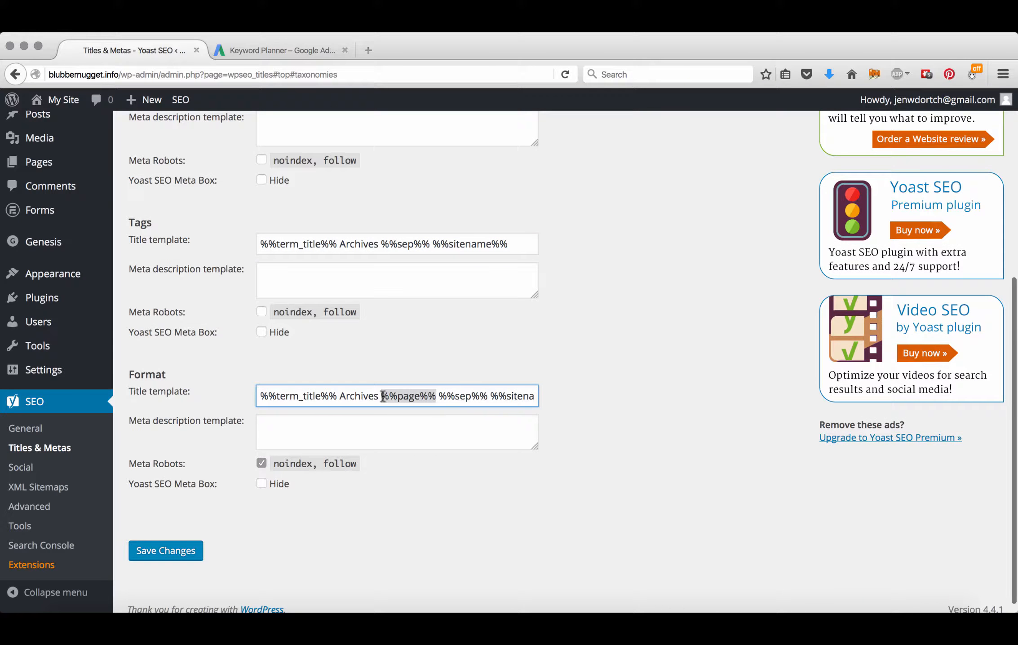
{"action": "key", "text": "BackSpace"}
{"action": "left_click", "coordinate": [165, 549]}
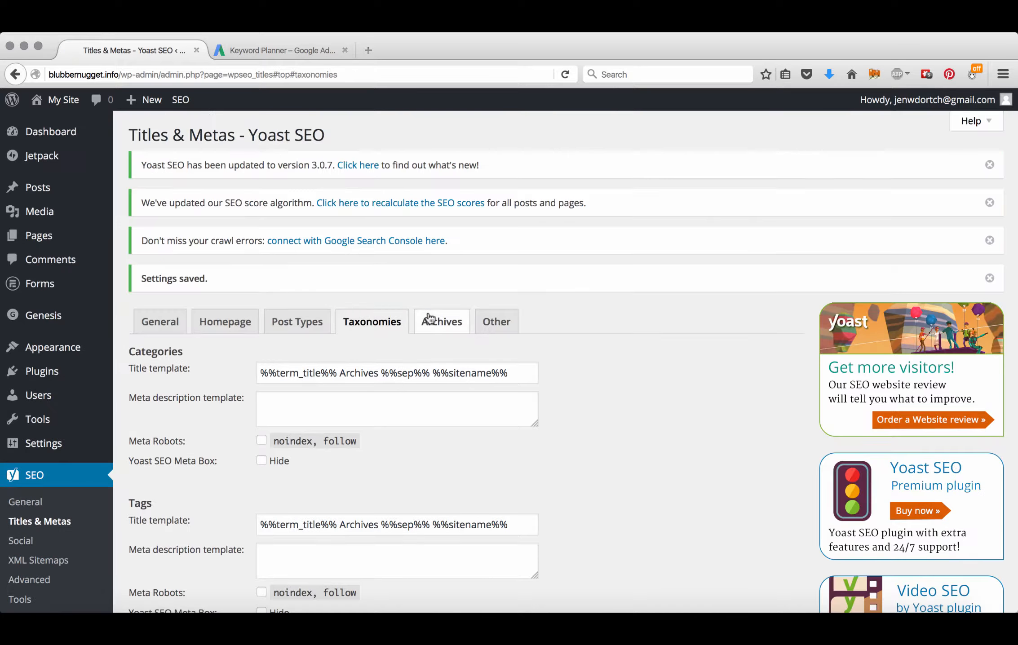
Step: Strip %%page%% from the Author, Date and Search archive titles, save, and go to Social settings
{"action": "left_click", "coordinate": [429, 322]}
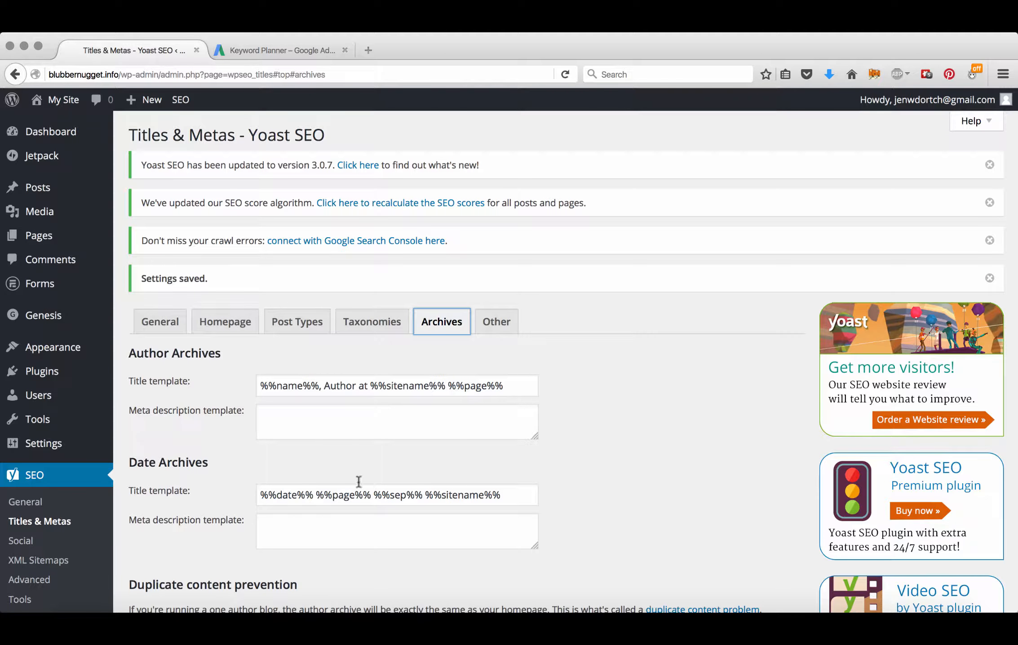
{"action": "left_click_drag", "start_coordinate": [505, 384], "coordinate": [448, 381]}
{"action": "triple_click", "coordinate": [447, 378]}
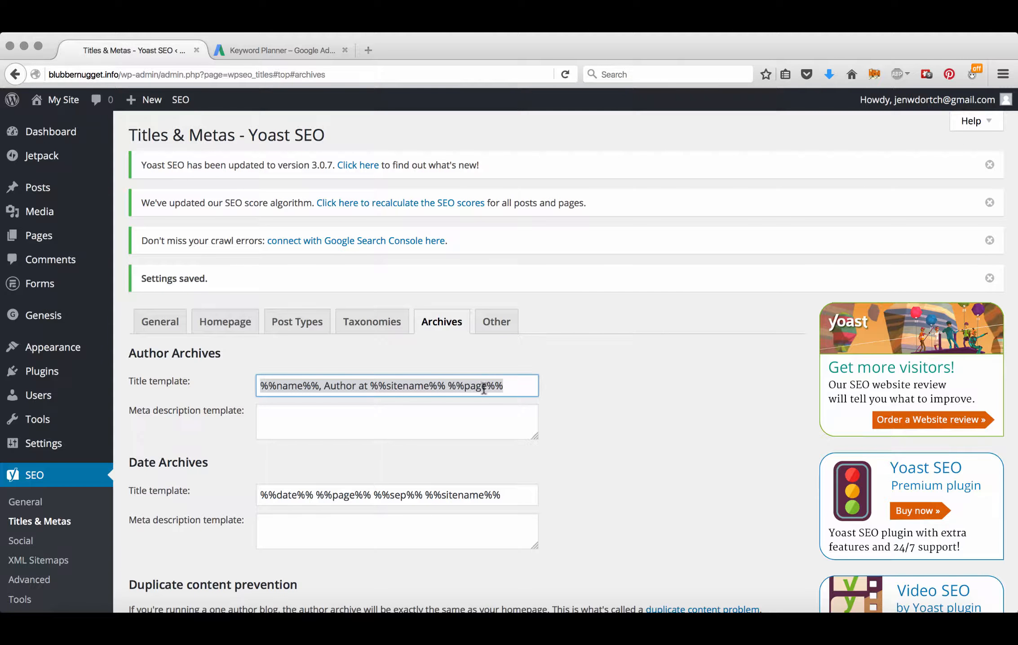
{"action": "left_click_drag", "start_coordinate": [517, 386], "coordinate": [447, 386]}
{"action": "key", "text": "BackSpace"}
{"action": "double_click", "coordinate": [317, 495]}
{"action": "key", "text": "BackSpace"}
{"action": "scroll", "coordinate": [418, 369], "scroll_direction": "down", "scroll_amount": 10}
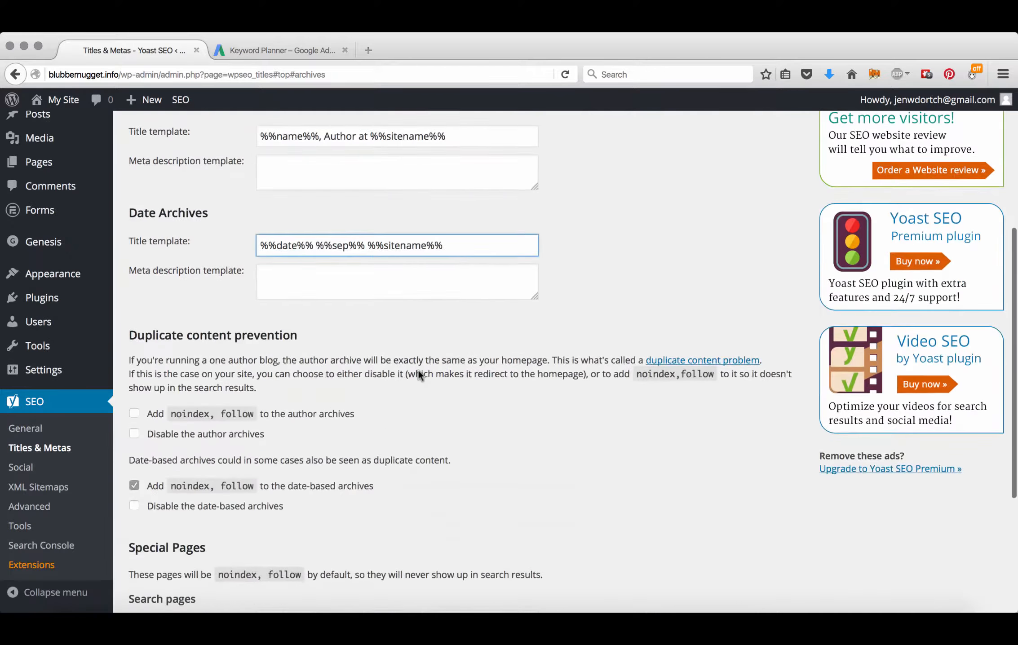
{"action": "left_click_drag", "start_coordinate": [494, 419], "coordinate": [440, 419]}
{"action": "key", "text": "BackSpace"}
{"action": "key", "text": "BackSpace"}
{"action": "left_click", "coordinate": [166, 542]}
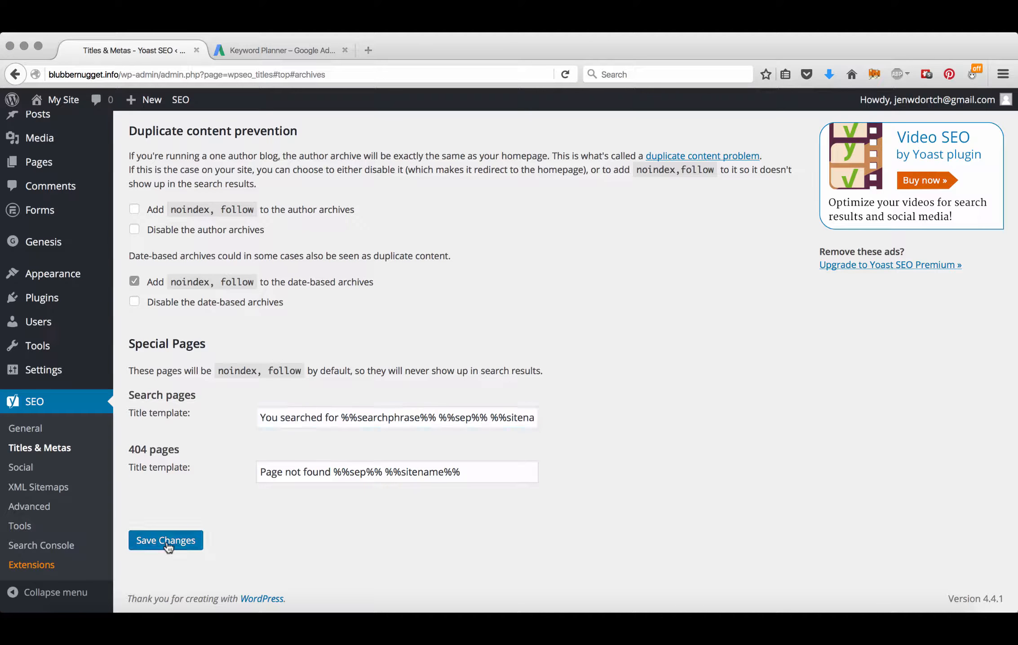
{"action": "left_click", "coordinate": [26, 544]}
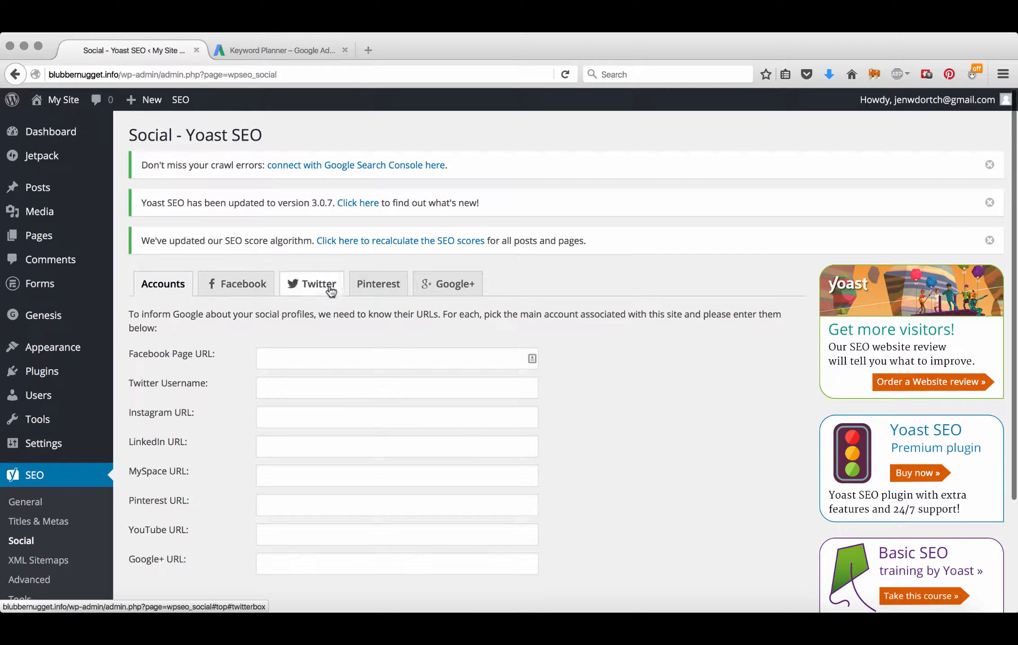
Step: Review the Facebook Open Graph settings, then move on to XML Sitemaps
{"action": "left_click", "coordinate": [221, 292]}
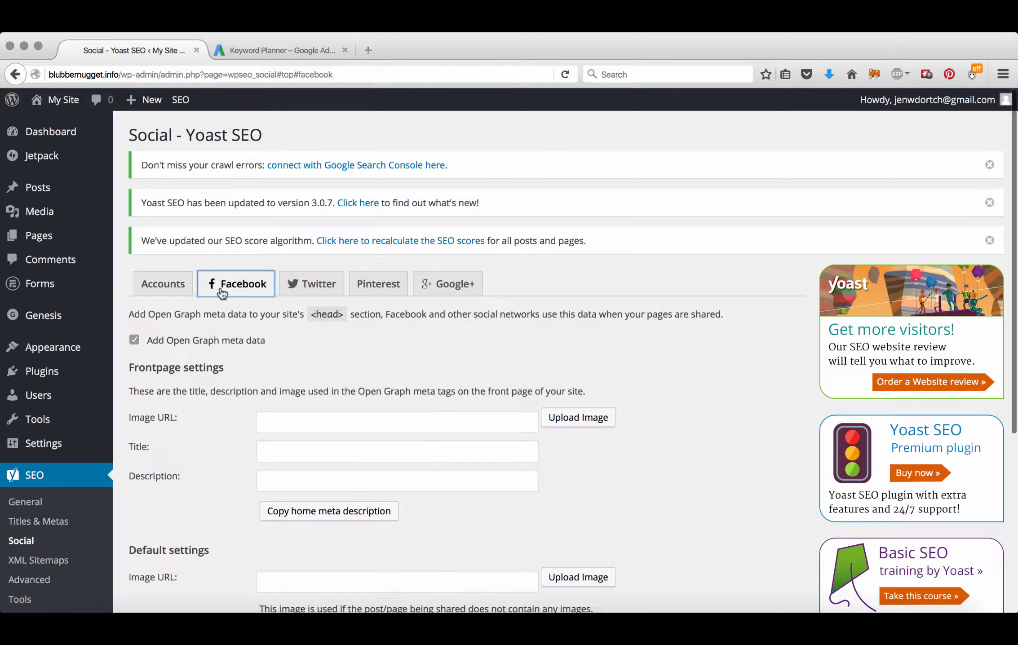
{"action": "scroll", "coordinate": [221, 292], "scroll_direction": "down", "scroll_amount": 5}
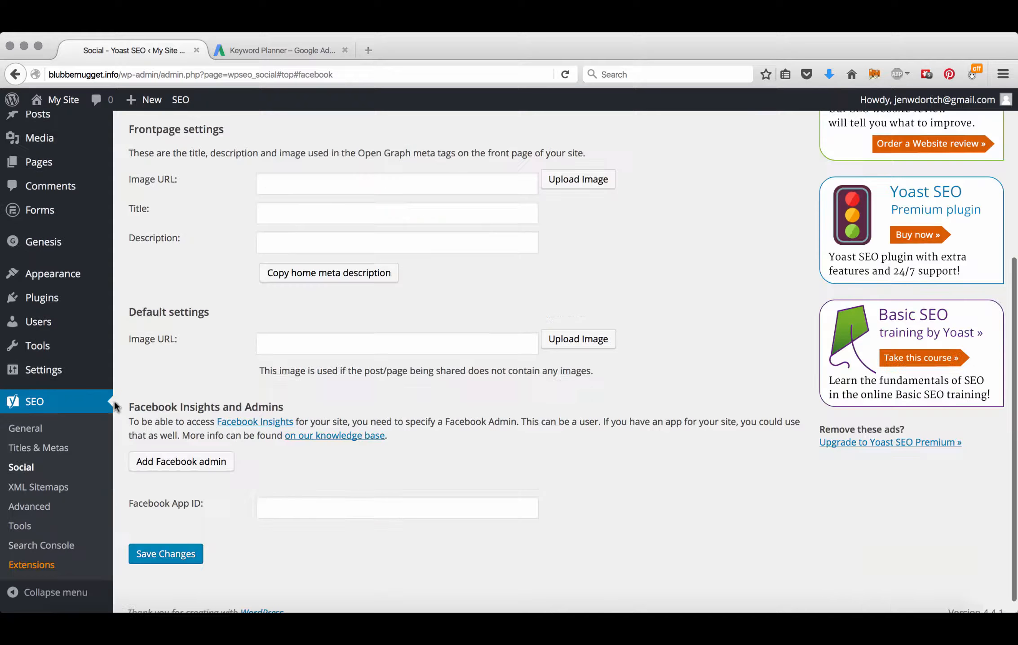
{"action": "left_click", "coordinate": [39, 490]}
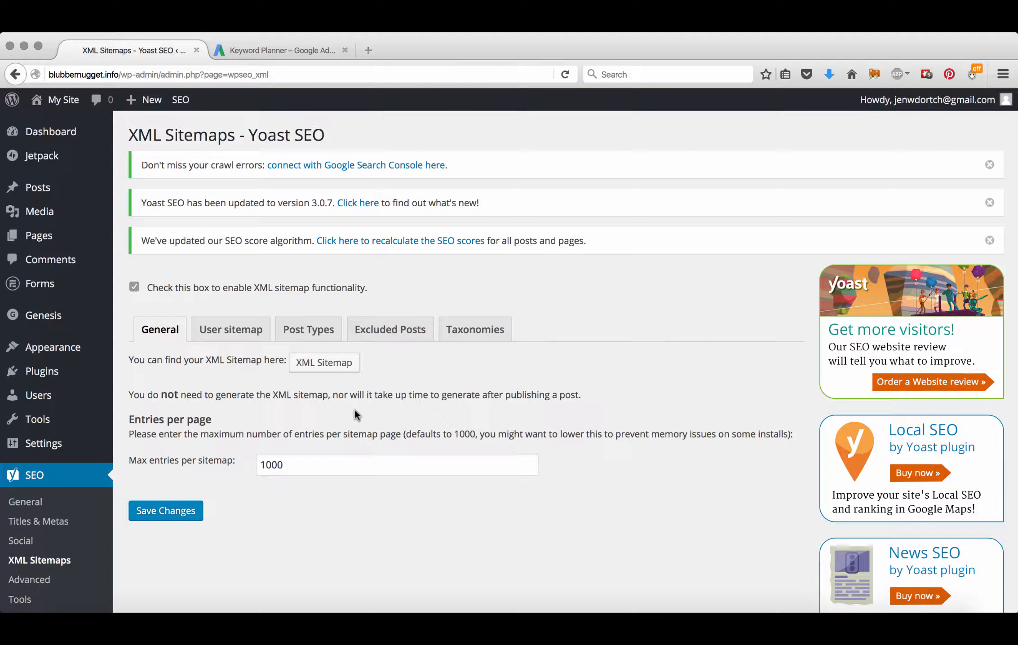
Step: View the XML sitemap in a new tab, then save the sitemap settings with 1000 max entries
{"action": "left_click", "coordinate": [333, 363]}
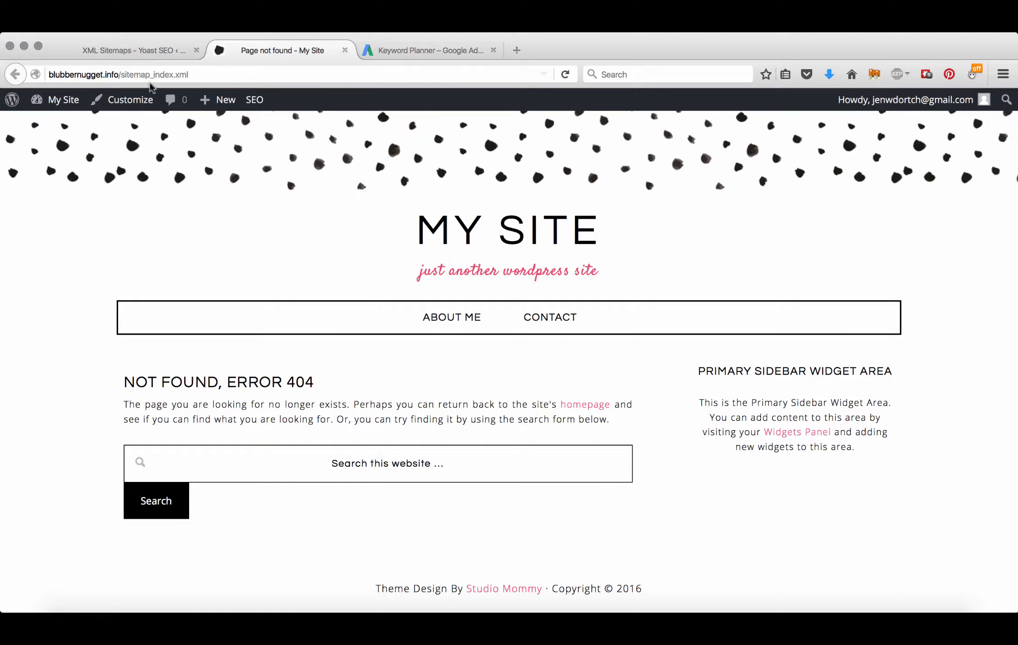
{"action": "left_click", "coordinate": [141, 50]}
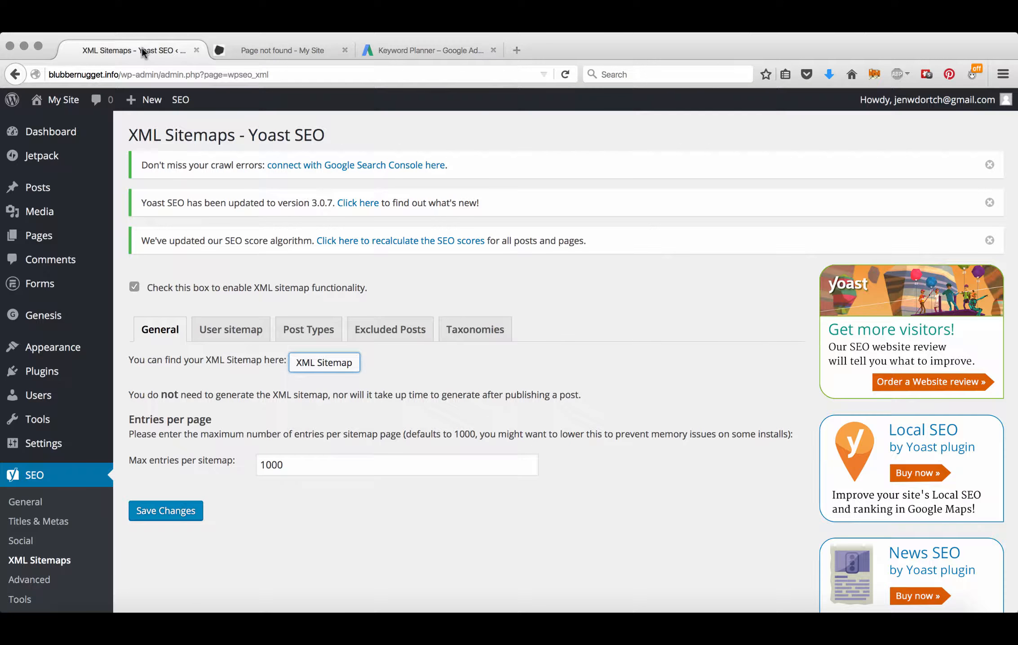
{"action": "left_click", "coordinate": [176, 510]}
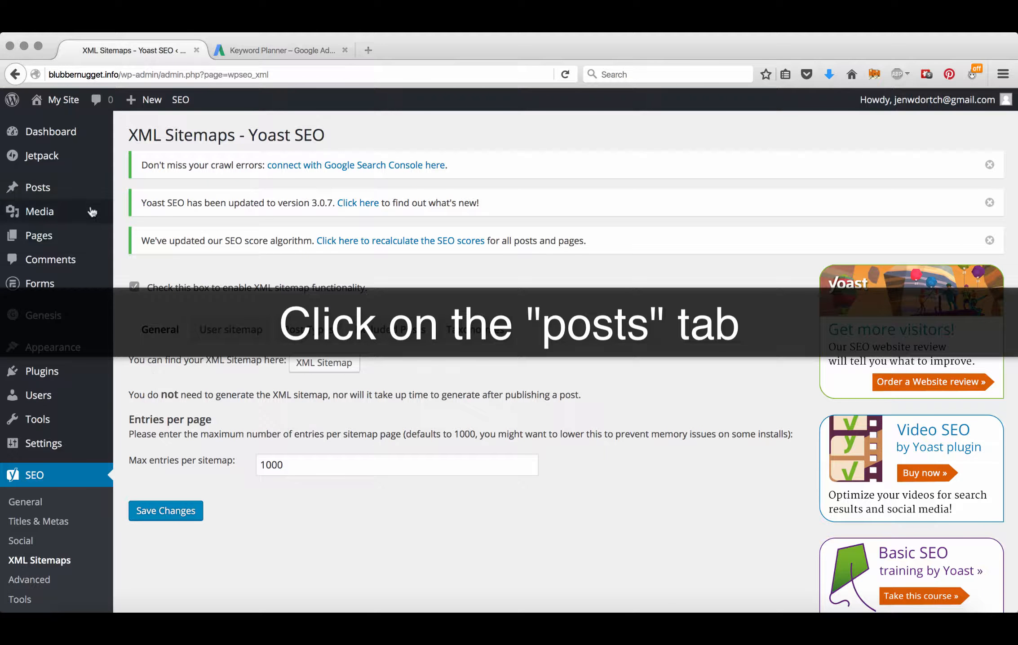
Step: Open 'SEO and Guinea Pigs: Not so different after all' from Posts and highlight 'Guinea Pigs' in its heading
{"action": "left_click", "coordinate": [40, 187]}
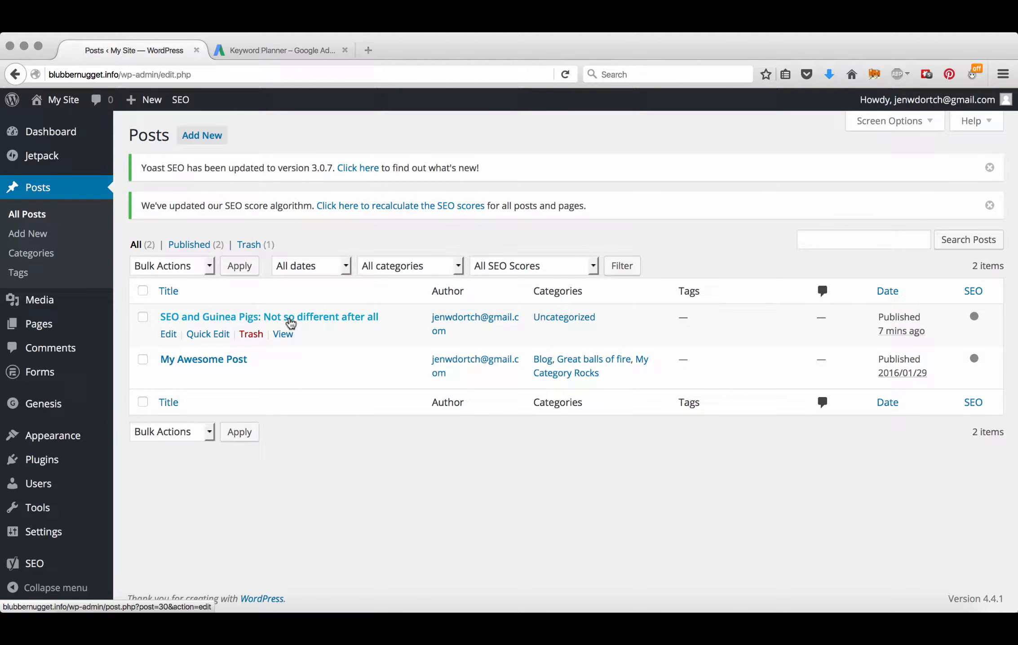
{"action": "left_click", "coordinate": [289, 319]}
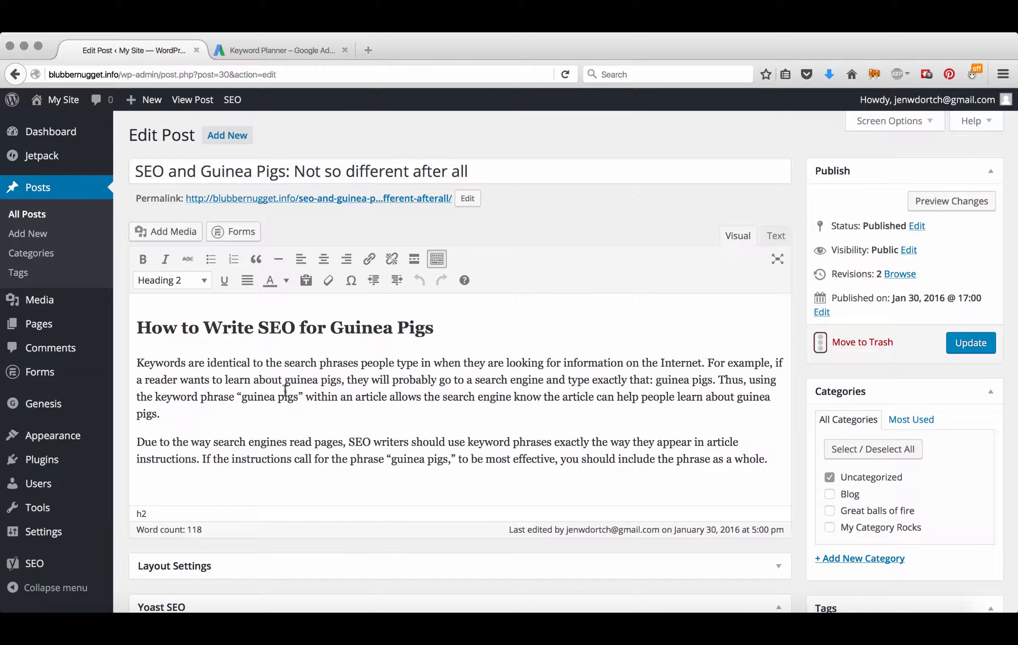
{"action": "left_click_drag", "start_coordinate": [434, 331], "coordinate": [259, 331]}
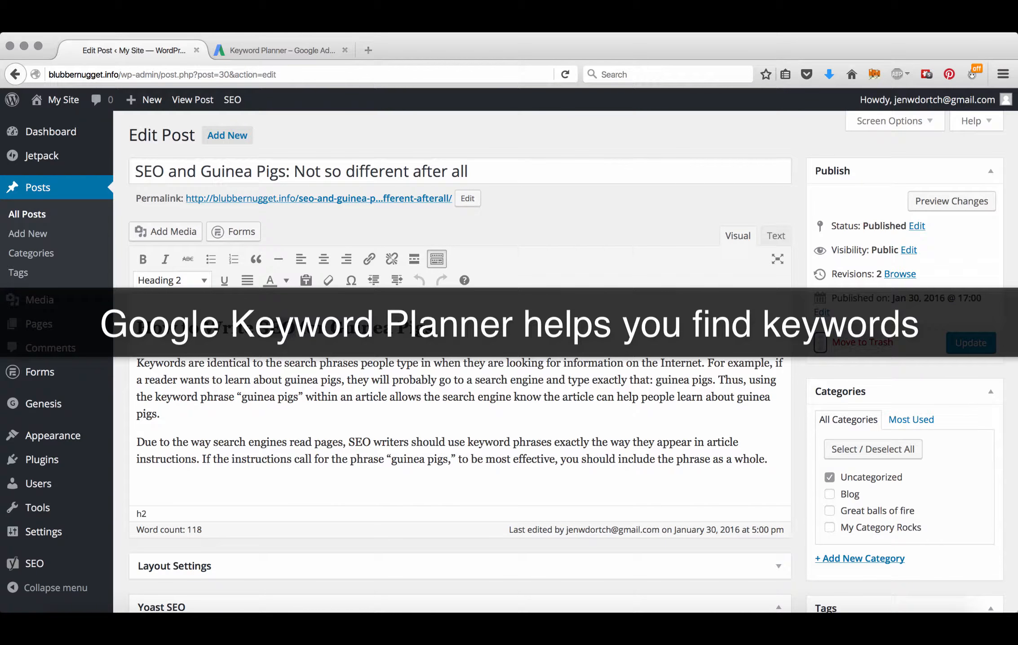
Step: In Keyword Planner, search for new keywords with 'guinea pigs' as the product and get ideas
{"action": "left_click", "coordinate": [284, 51]}
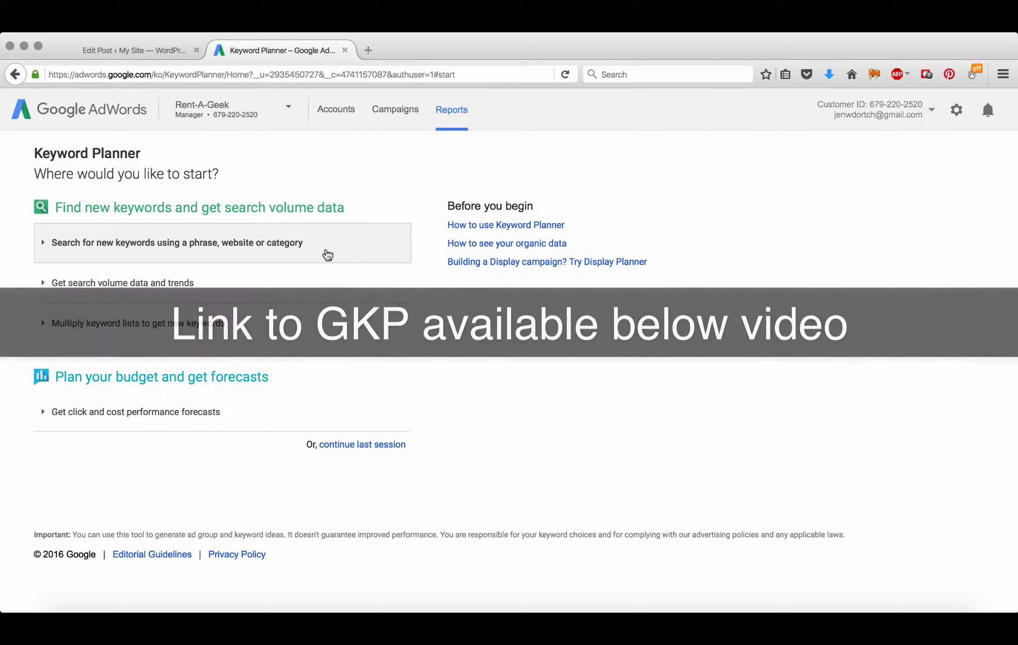
{"action": "left_click", "coordinate": [233, 248]}
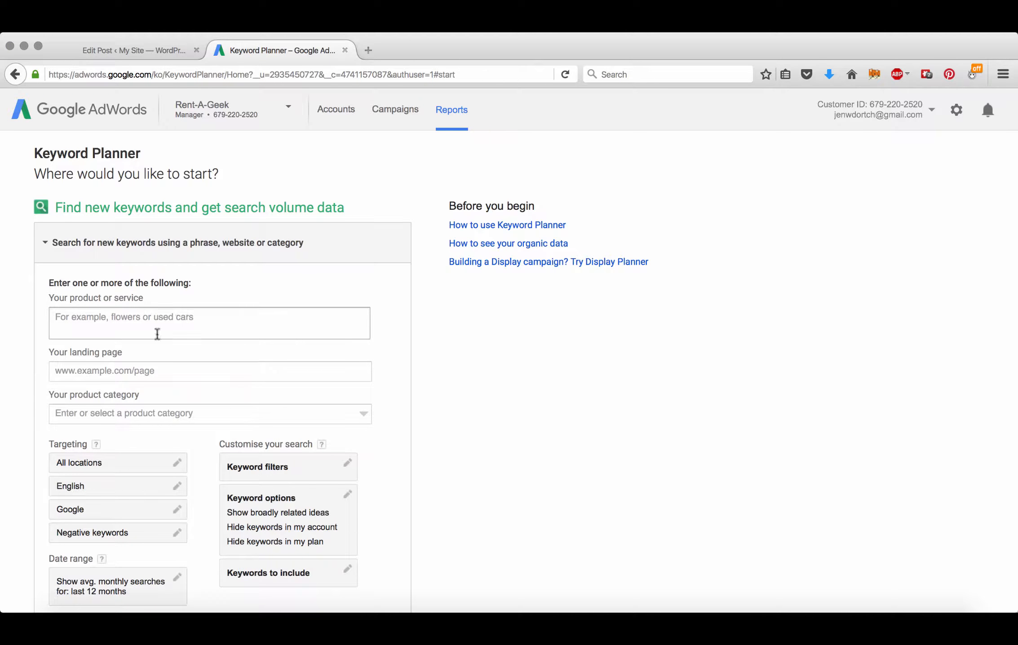
{"action": "scroll", "coordinate": [222, 369], "scroll_direction": "down", "scroll_amount": 2}
{"action": "scroll", "coordinate": [222, 370], "scroll_direction": "down", "scroll_amount": 2}
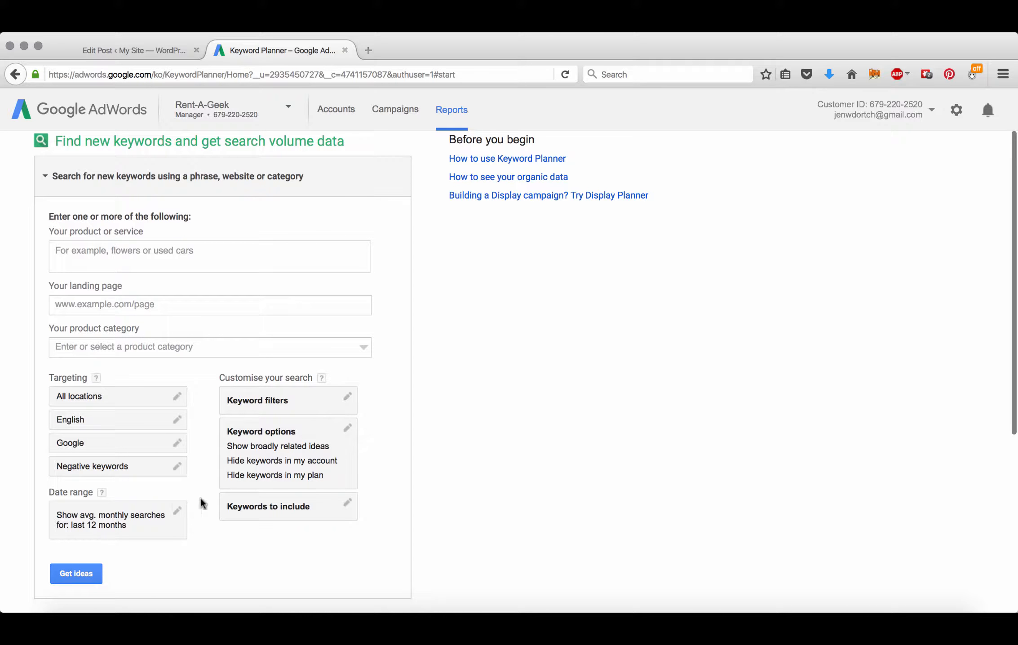
{"action": "left_click", "coordinate": [176, 253]}
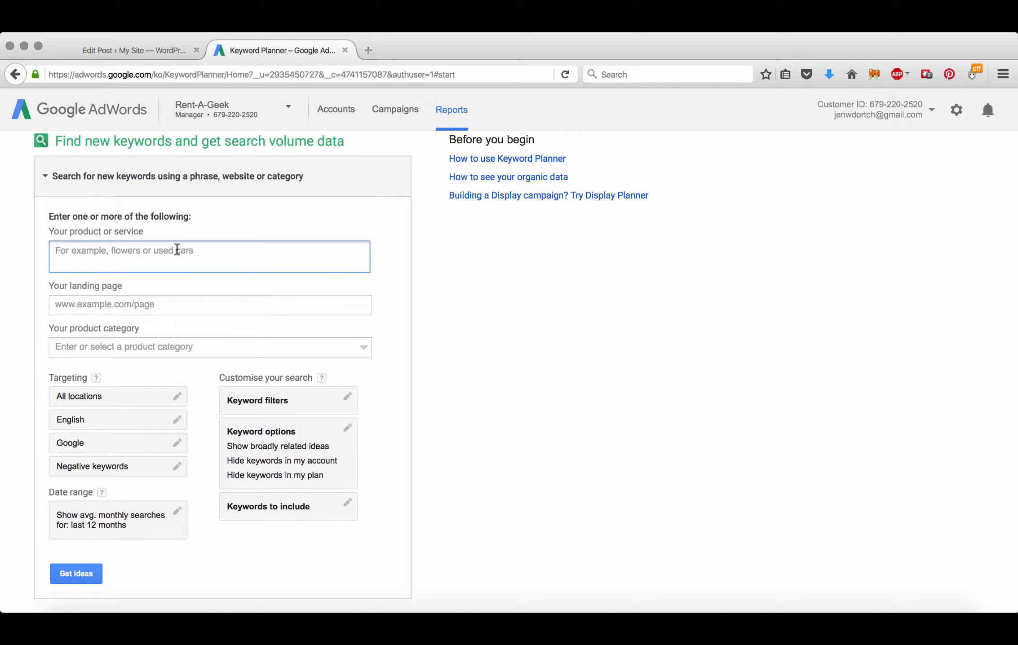
{"action": "type", "text": "guinea"}
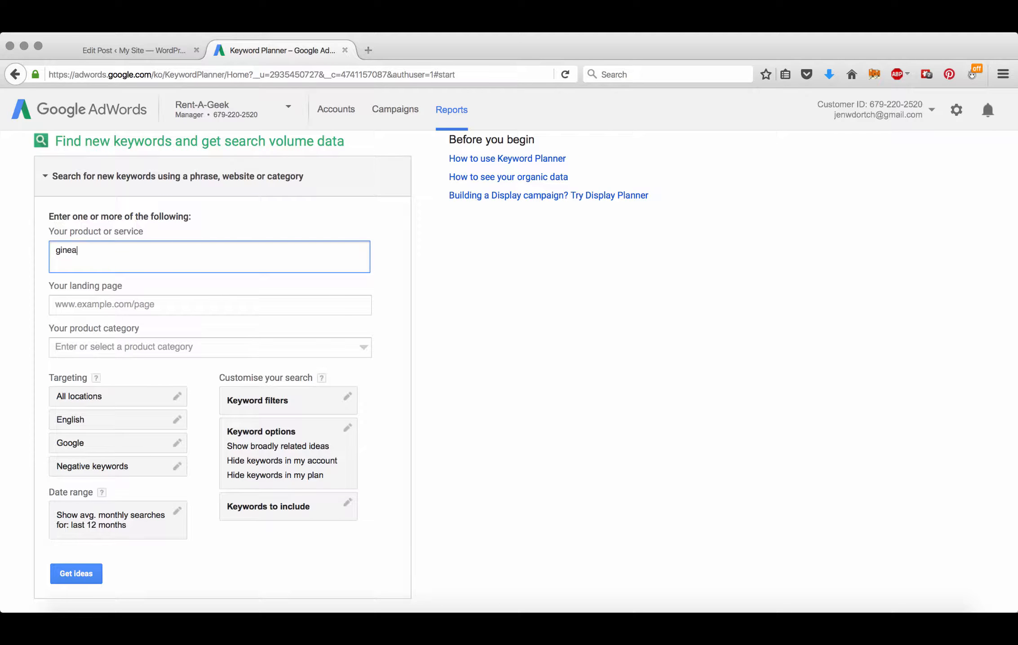
{"action": "key", "text": "BackSpace"}
{"action": "key", "text": "BackSpace"}
{"action": "key", "text": "BackSpace"}
{"action": "key", "text": "BackSpace"}
{"action": "type", "text": "uinea pigs"}
{"action": "left_click", "coordinate": [72, 573]}
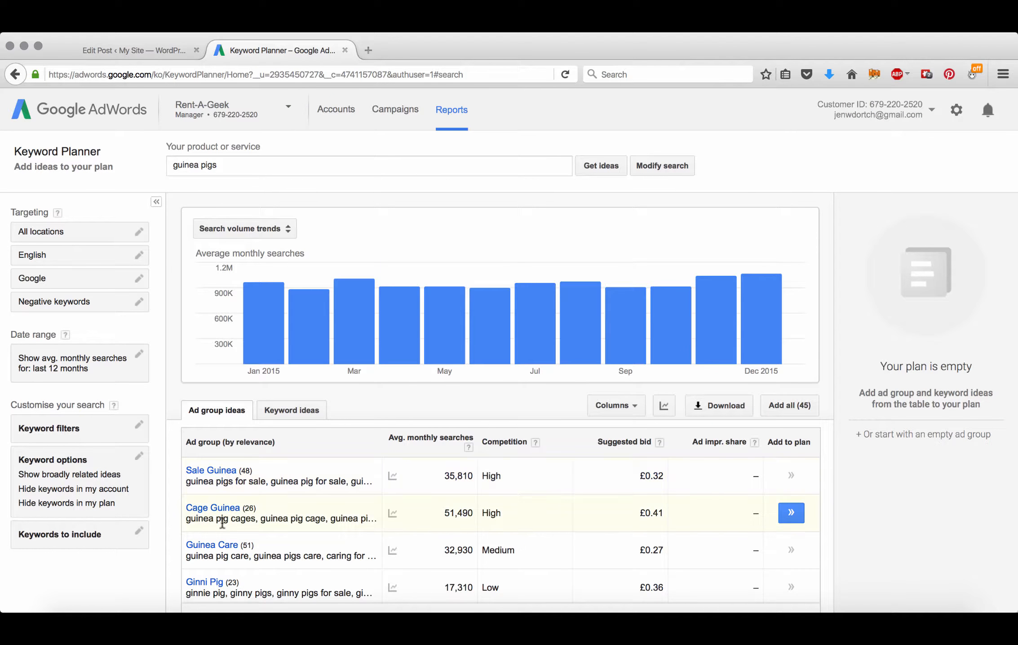
{"action": "scroll", "coordinate": [315, 449], "scroll_direction": "down", "scroll_amount": 4}
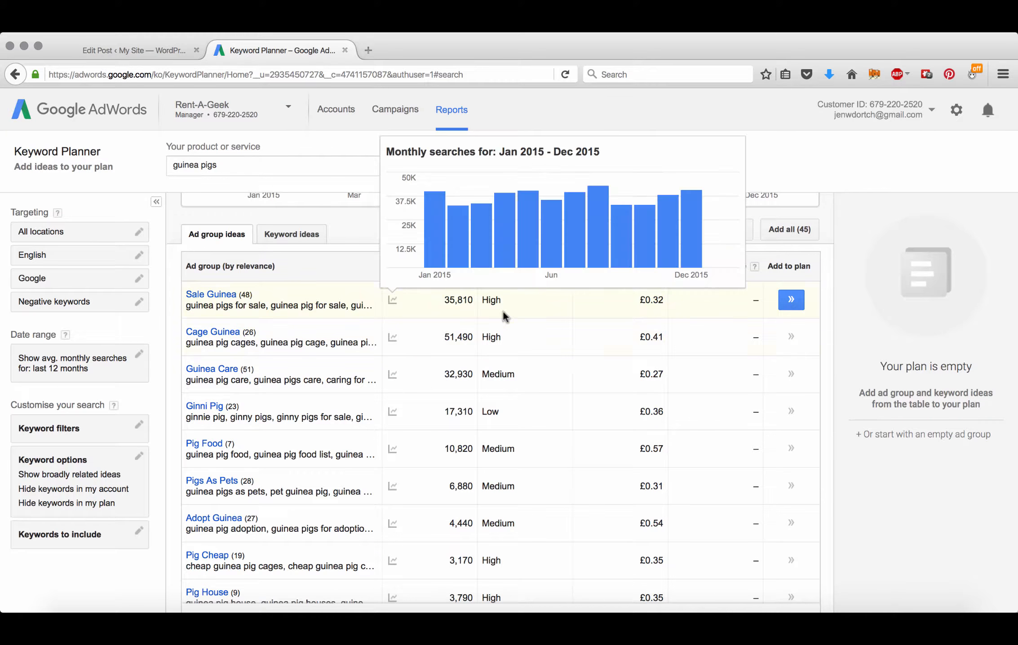
{"action": "scroll", "coordinate": [503, 375], "scroll_direction": "down", "scroll_amount": 3}
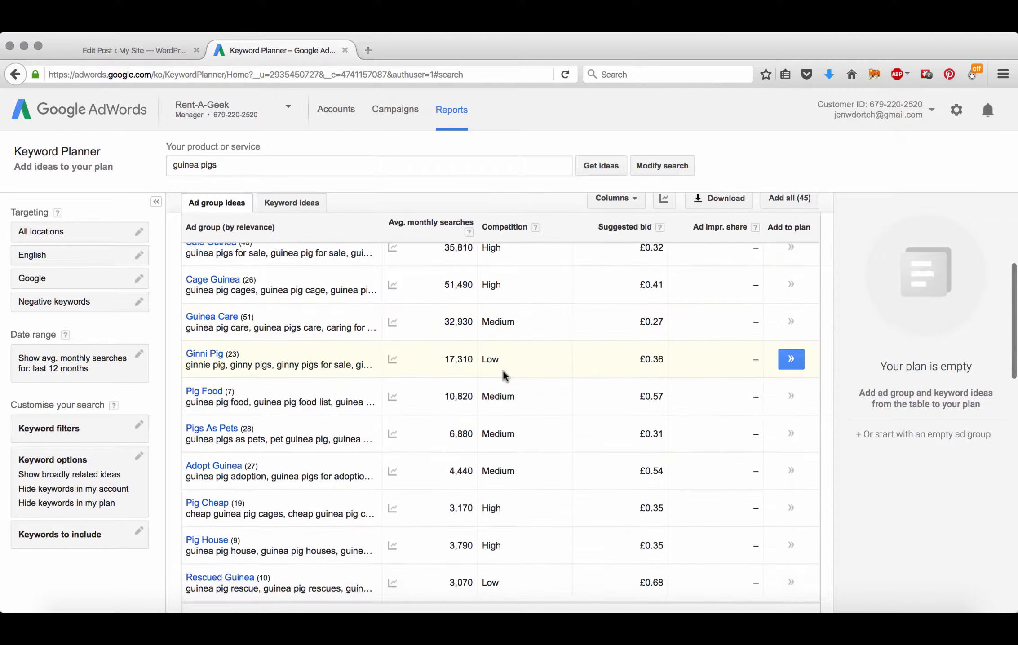
{"action": "scroll", "coordinate": [306, 404], "scroll_direction": "down", "scroll_amount": 4}
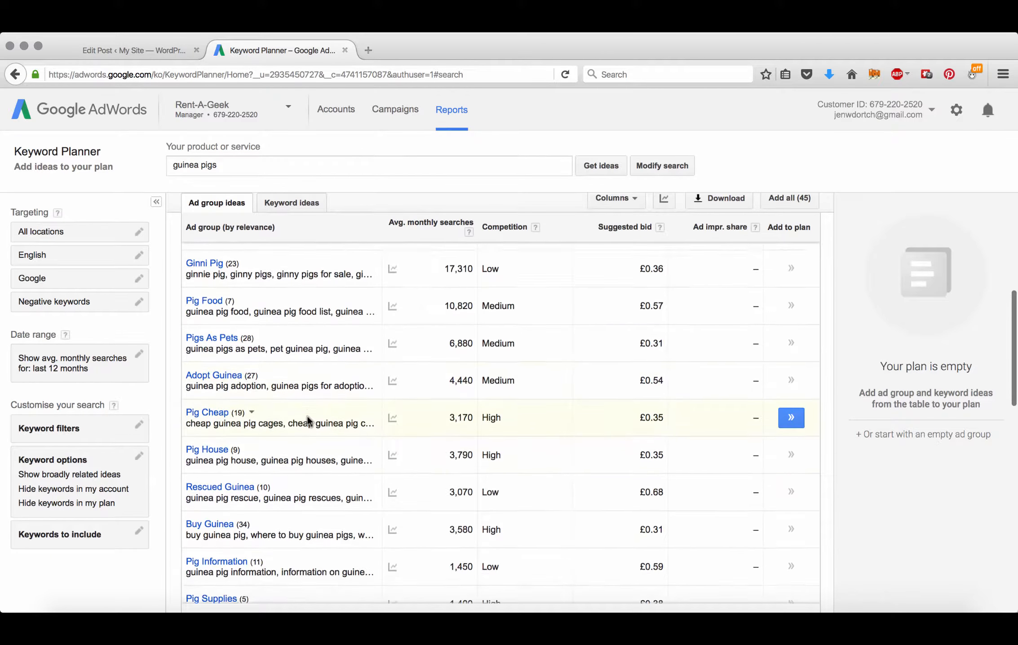
{"action": "scroll", "coordinate": [307, 416], "scroll_direction": "down", "scroll_amount": 3}
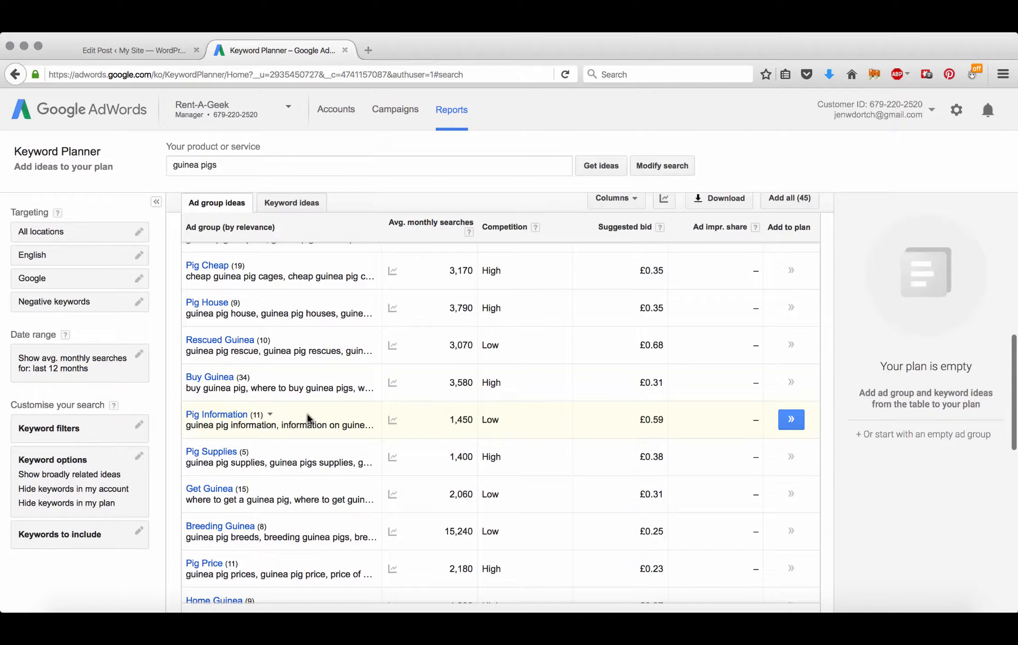
{"action": "scroll", "coordinate": [321, 345], "scroll_direction": "down", "scroll_amount": 4}
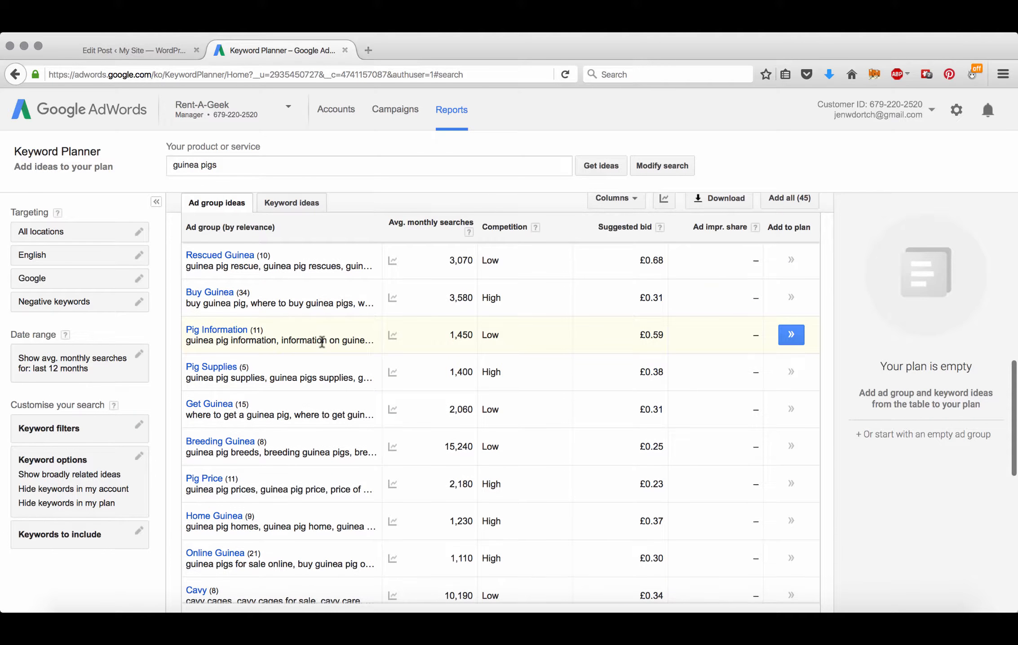
{"action": "scroll", "coordinate": [321, 342], "scroll_direction": "down", "scroll_amount": 2}
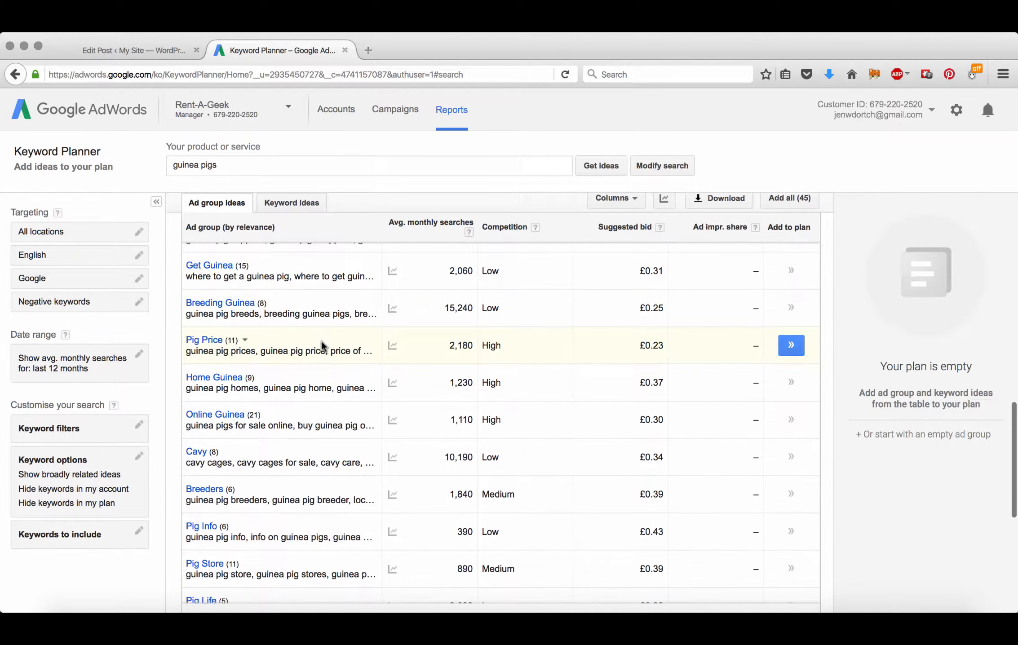
{"action": "scroll", "coordinate": [321, 340], "scroll_direction": "up", "scroll_amount": 8}
{"action": "scroll", "coordinate": [321, 341], "scroll_direction": "up", "scroll_amount": 1}
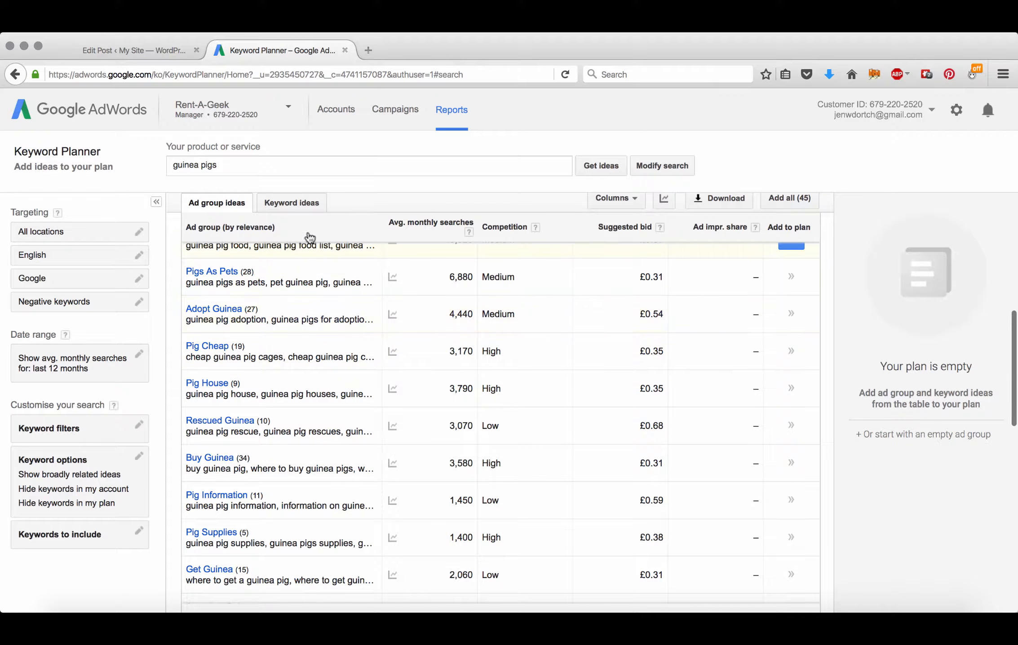
Step: Switch to Keyword ideas and scan 'guinea pigs' results with monthly searches and competition
{"action": "left_click", "coordinate": [303, 203]}
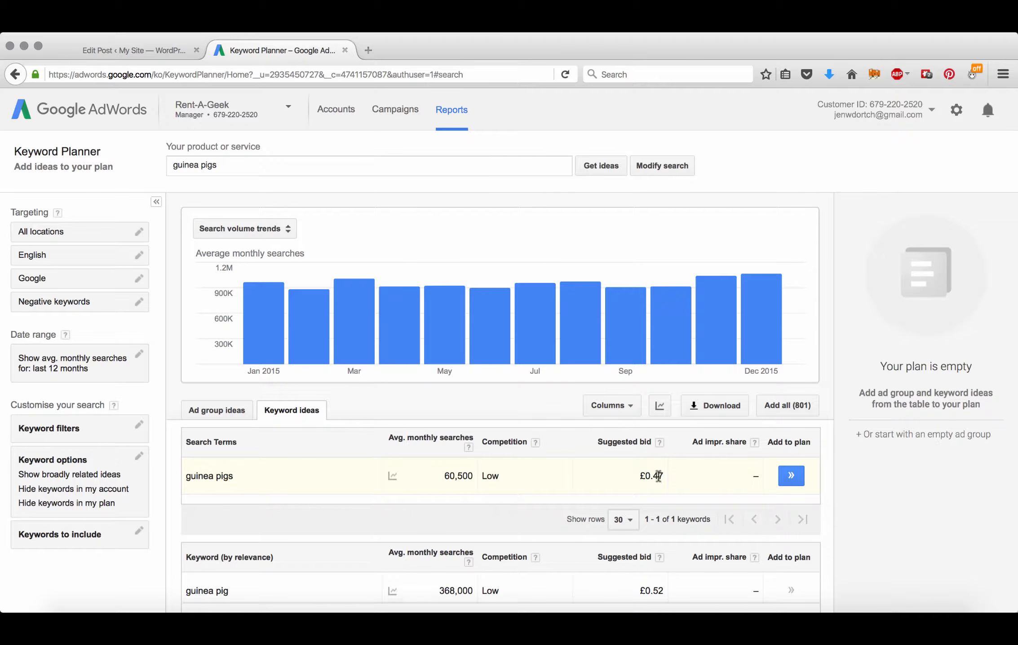
{"action": "scroll", "coordinate": [658, 474], "scroll_direction": "down", "scroll_amount": 10}
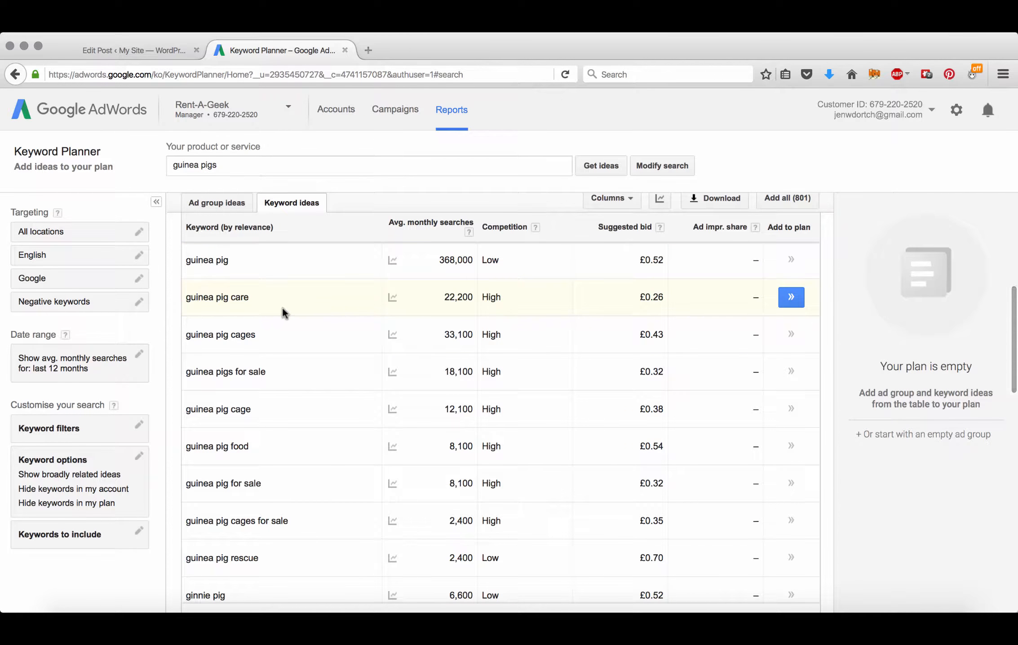
{"action": "mouse_move", "coordinate": [290, 339]}
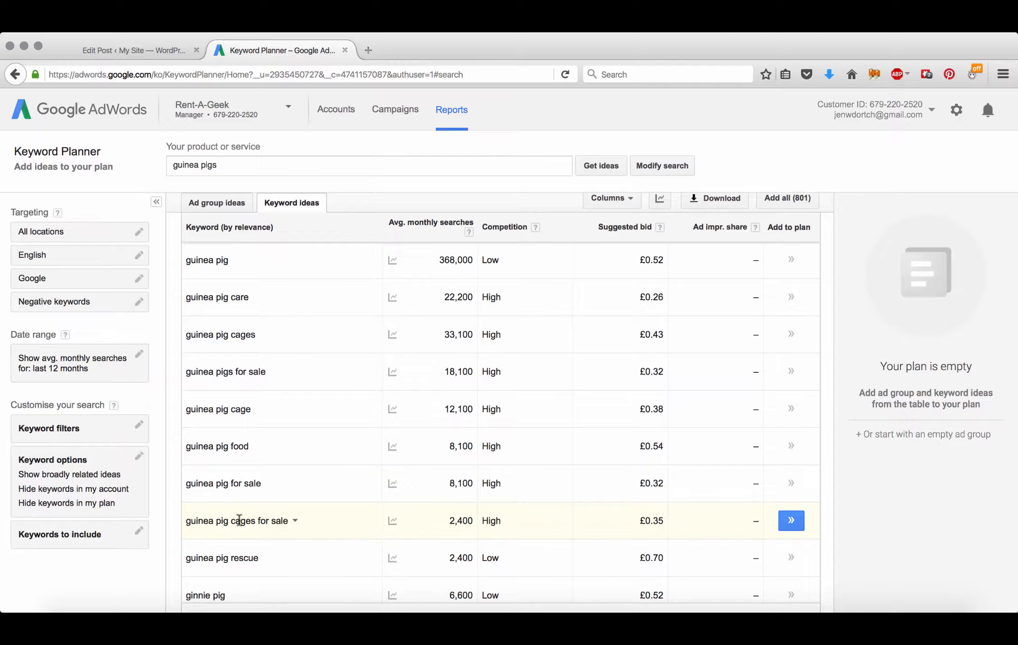
{"action": "scroll", "coordinate": [307, 473], "scroll_direction": "down", "scroll_amount": 5}
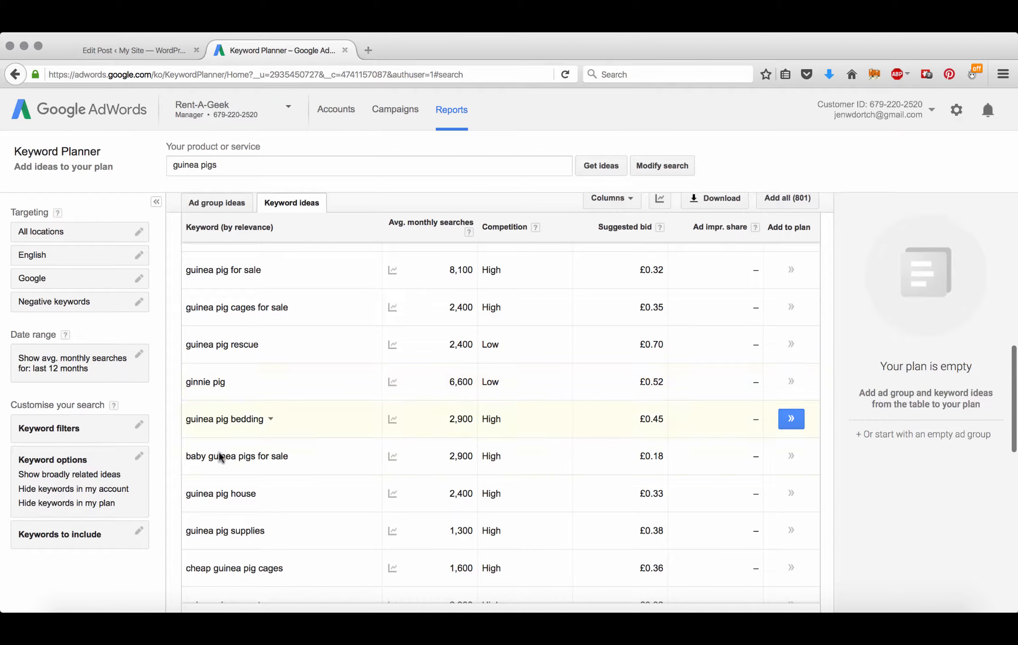
{"action": "scroll", "coordinate": [269, 478], "scroll_direction": "down", "scroll_amount": 2}
{"action": "scroll", "coordinate": [271, 481], "scroll_direction": "up", "scroll_amount": 2}
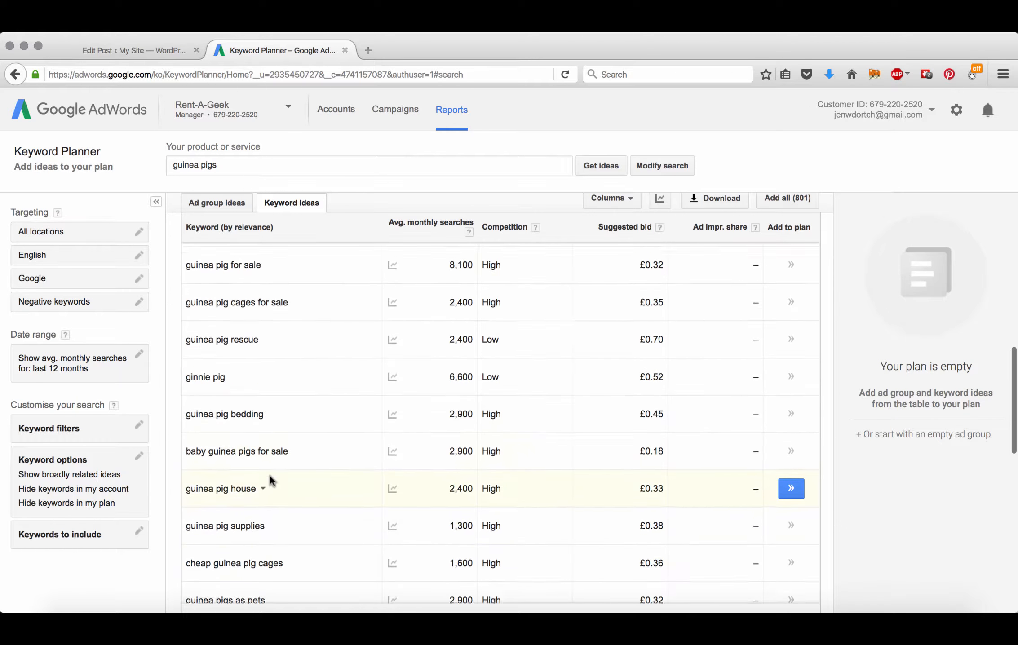
{"action": "scroll", "coordinate": [272, 481], "scroll_direction": "up", "scroll_amount": 10}
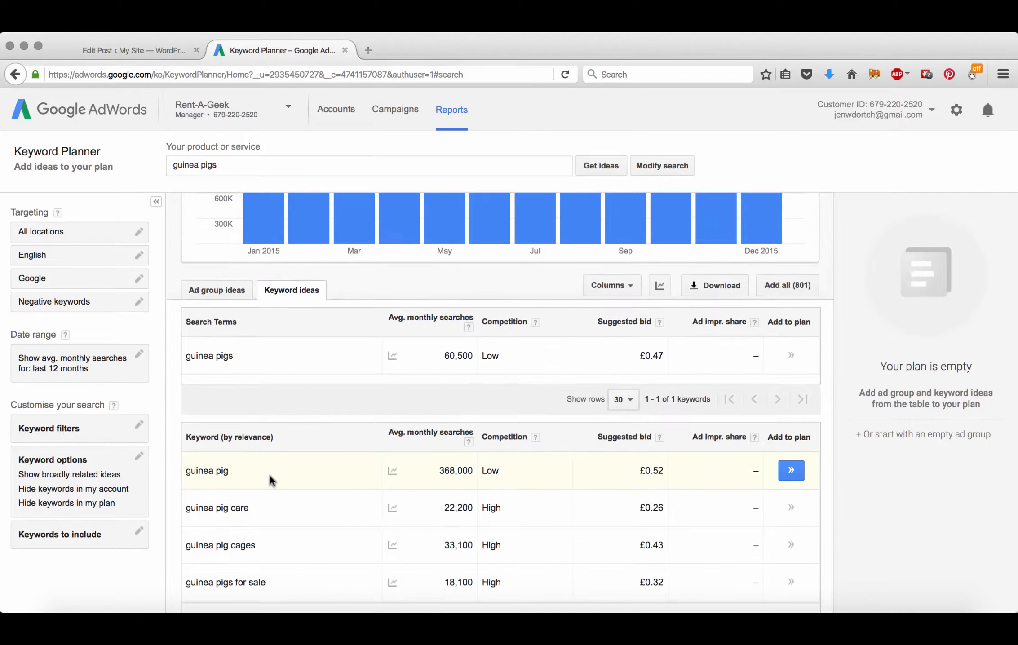
{"action": "scroll", "coordinate": [269, 479], "scroll_direction": "up", "scroll_amount": 2}
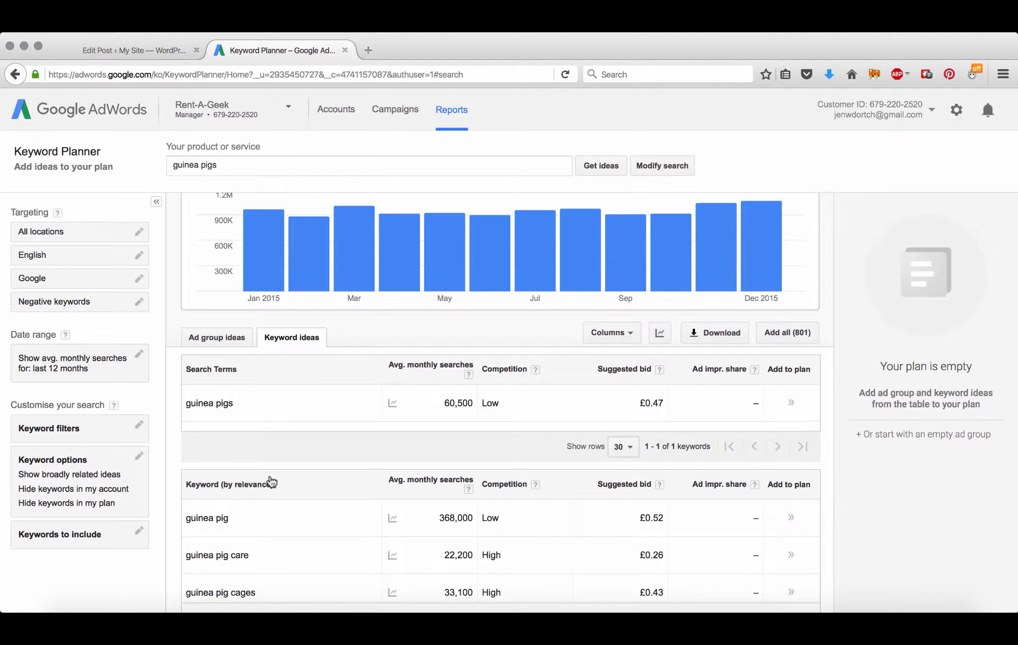
{"action": "scroll", "coordinate": [270, 481], "scroll_direction": "up", "scroll_amount": 3}
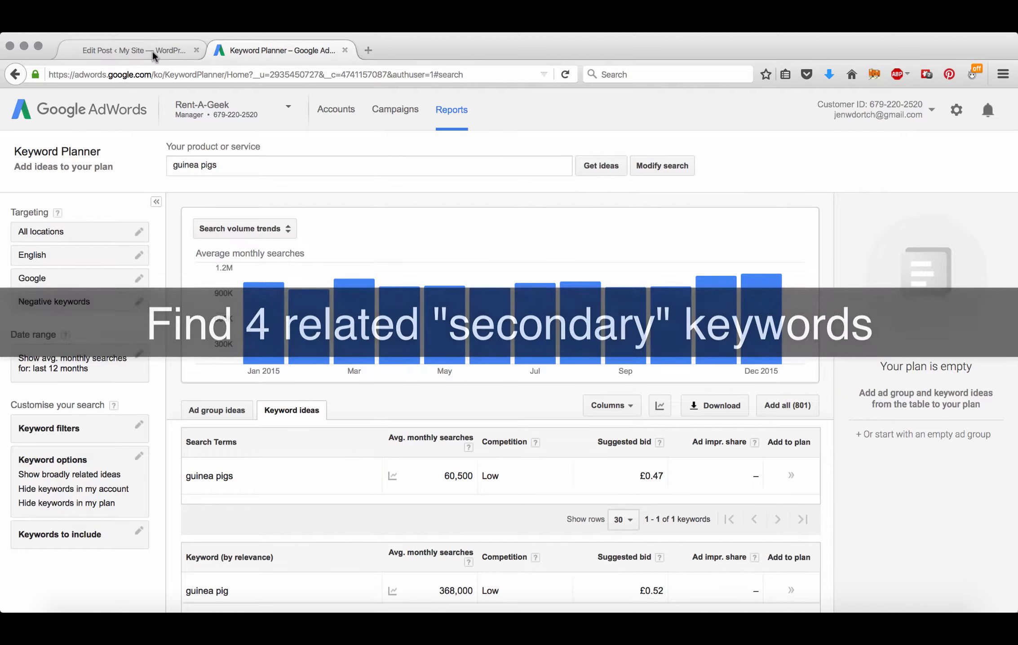
Step: Back in the post editor, enter 'guinea pigs' and 'seo' in the Tags box
{"action": "left_click", "coordinate": [149, 50]}
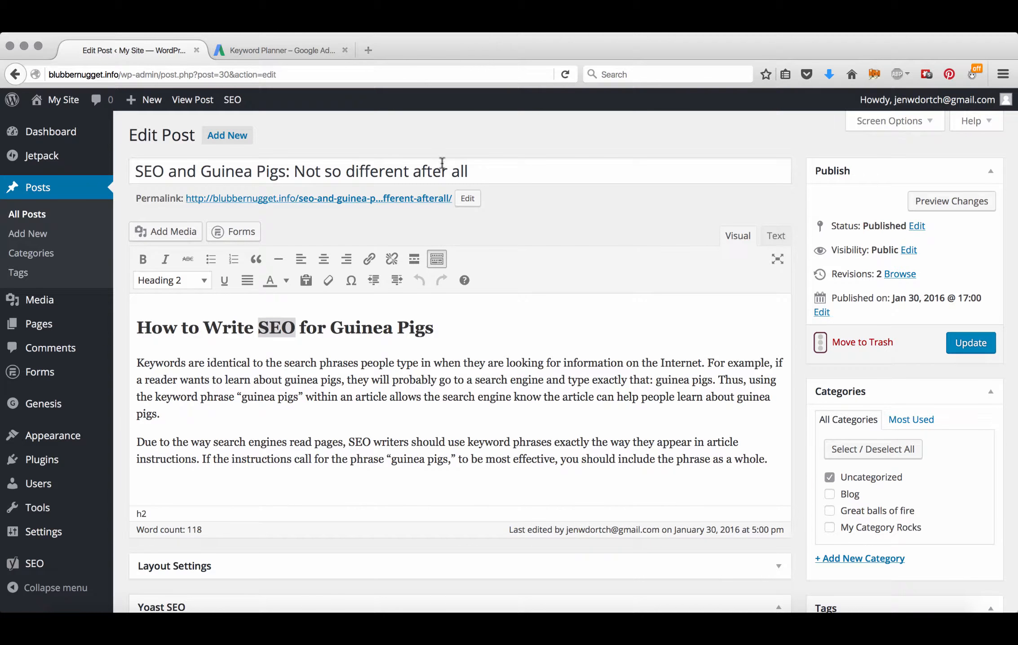
{"action": "scroll", "coordinate": [894, 346], "scroll_direction": "down", "scroll_amount": 1}
{"action": "scroll", "coordinate": [853, 347], "scroll_direction": "down", "scroll_amount": 10}
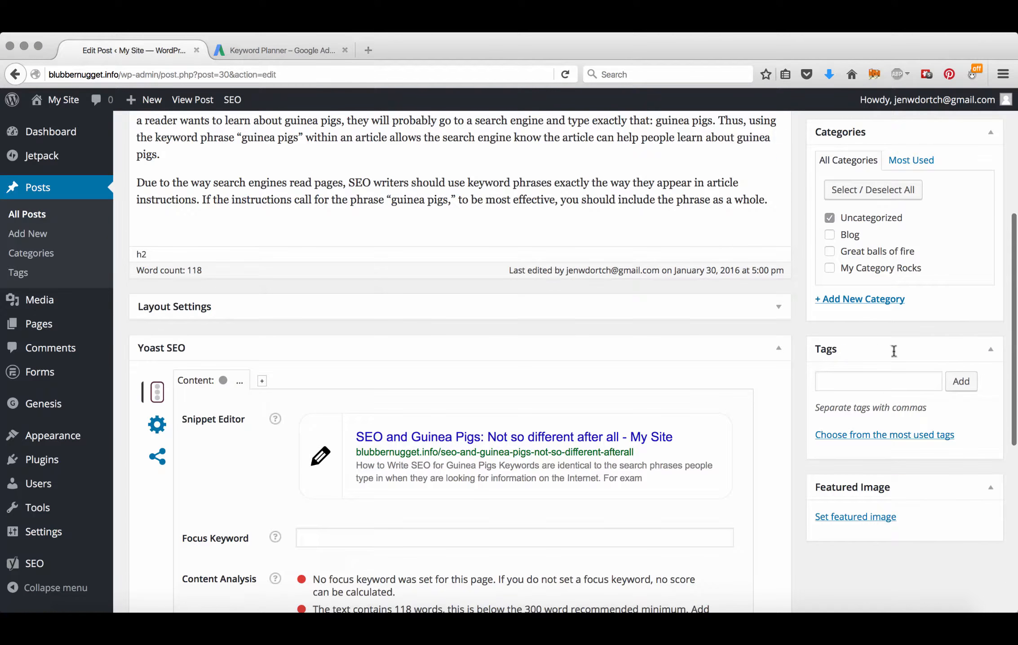
{"action": "left_click", "coordinate": [824, 383]}
{"action": "type", "text": "guinea"}
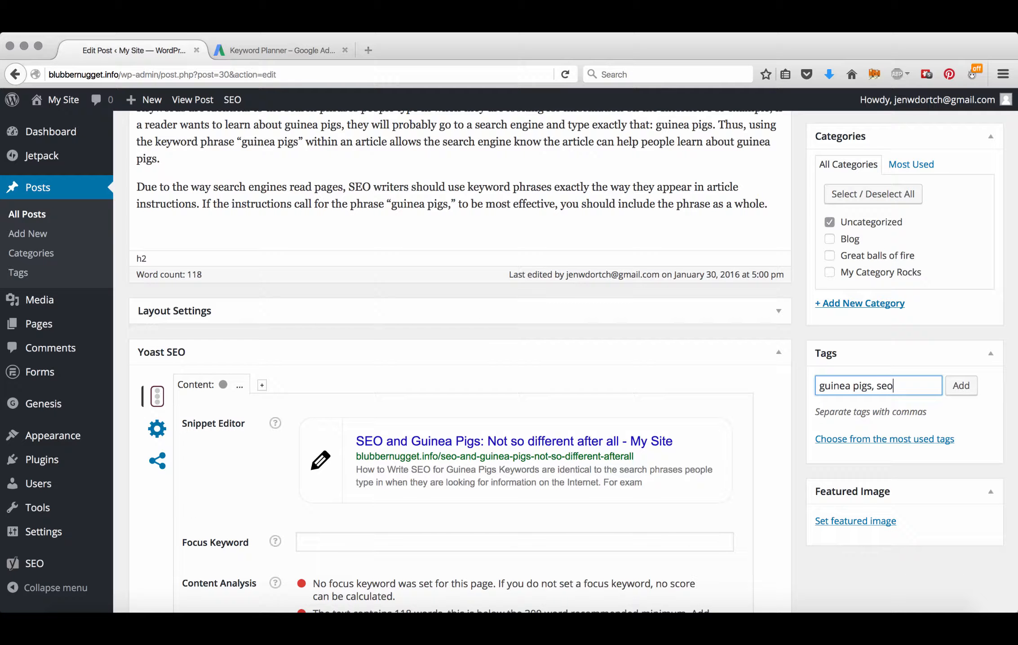
{"action": "type", "text": "pigs, seo"}
{"action": "scroll", "coordinate": [907, 461], "scroll_direction": "up", "scroll_amount": 3}
{"action": "type", "text": ","}
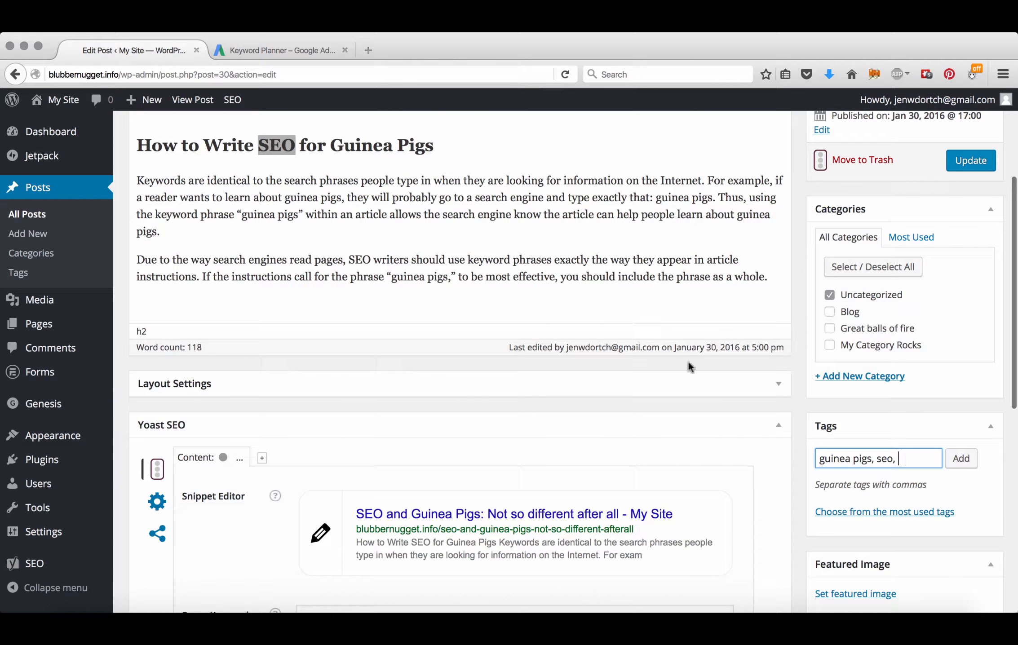
Step: Append 'search engine', 'keywords' and 'keyword phrases' and add all five tags to the post
{"action": "left_click_drag", "start_coordinate": [546, 197], "coordinate": [475, 197]}
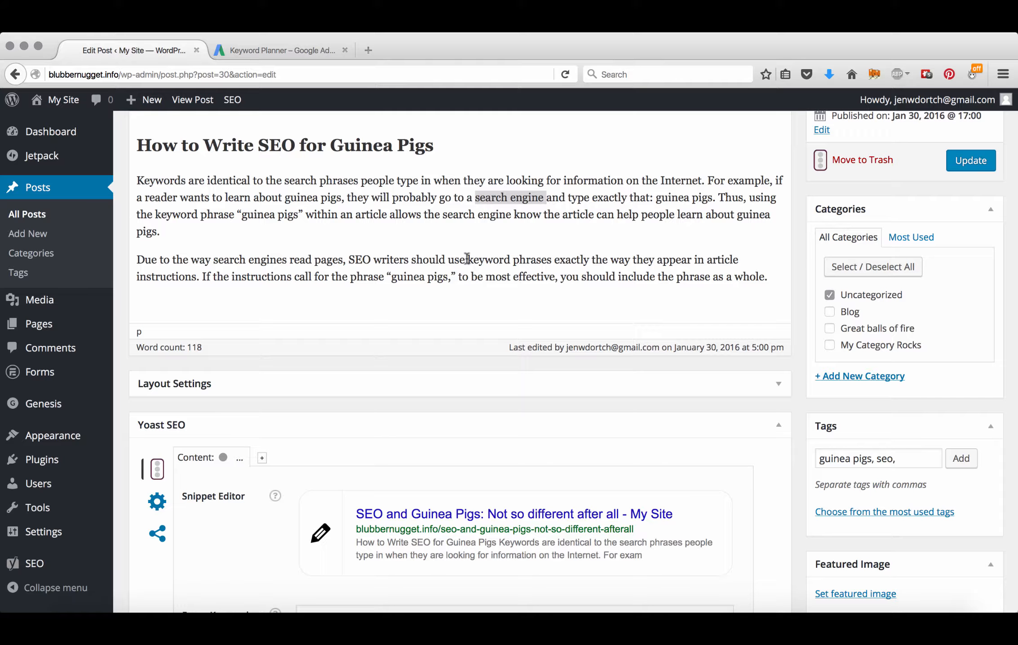
{"action": "scroll", "coordinate": [562, 241], "scroll_direction": "down", "scroll_amount": 2}
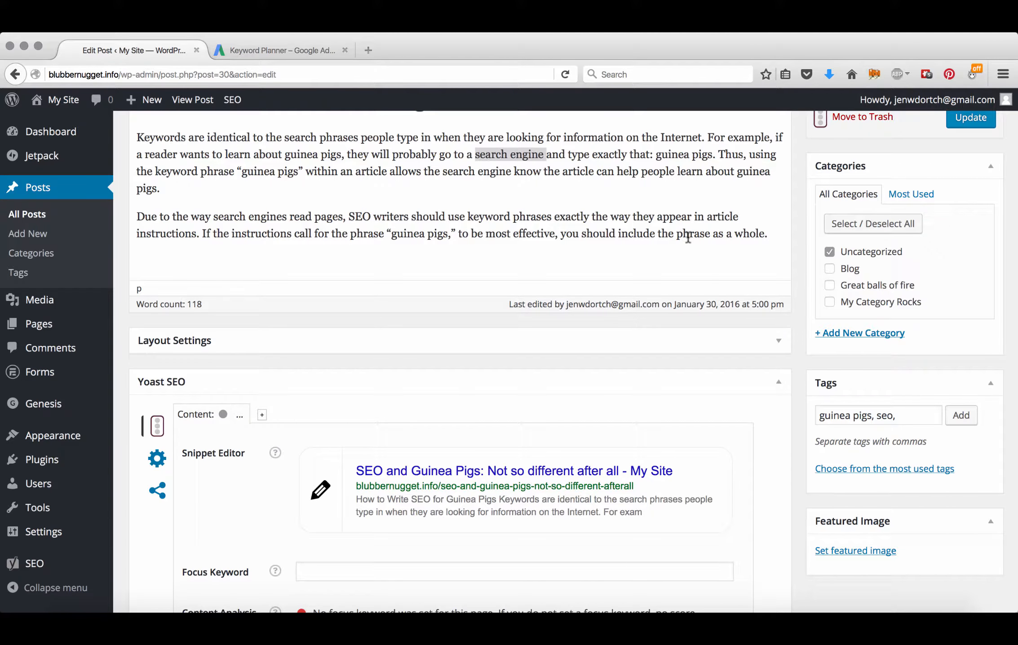
{"action": "left_click", "coordinate": [891, 415]}
{"action": "type", "text": "search engine"}
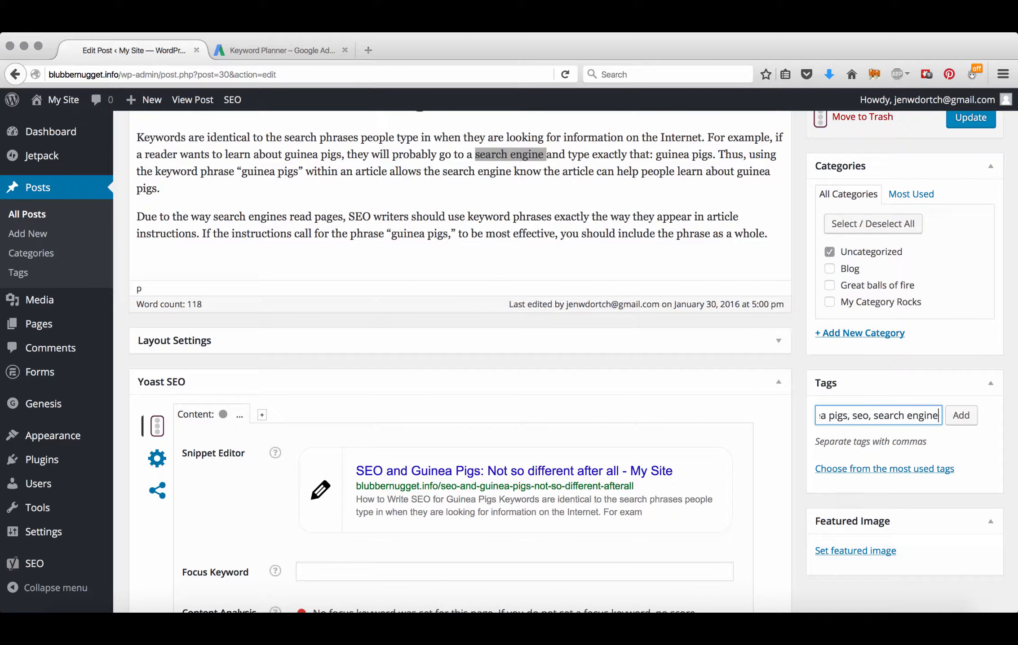
{"action": "type", "text": ", keywords, keyword phra"}
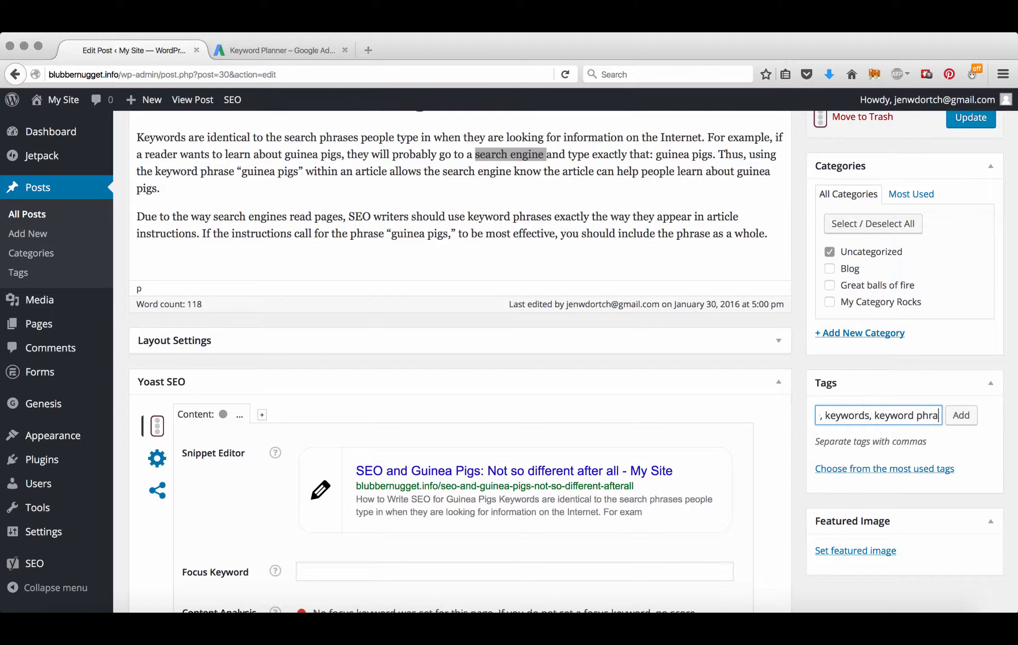
{"action": "type", "text": "ses"}
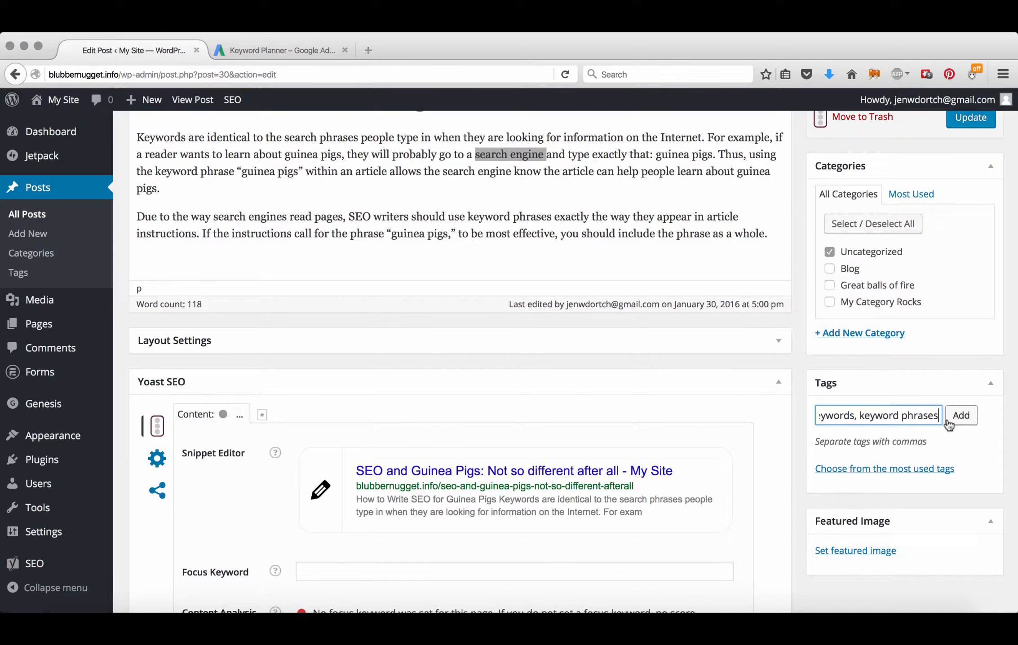
{"action": "left_click", "coordinate": [960, 416]}
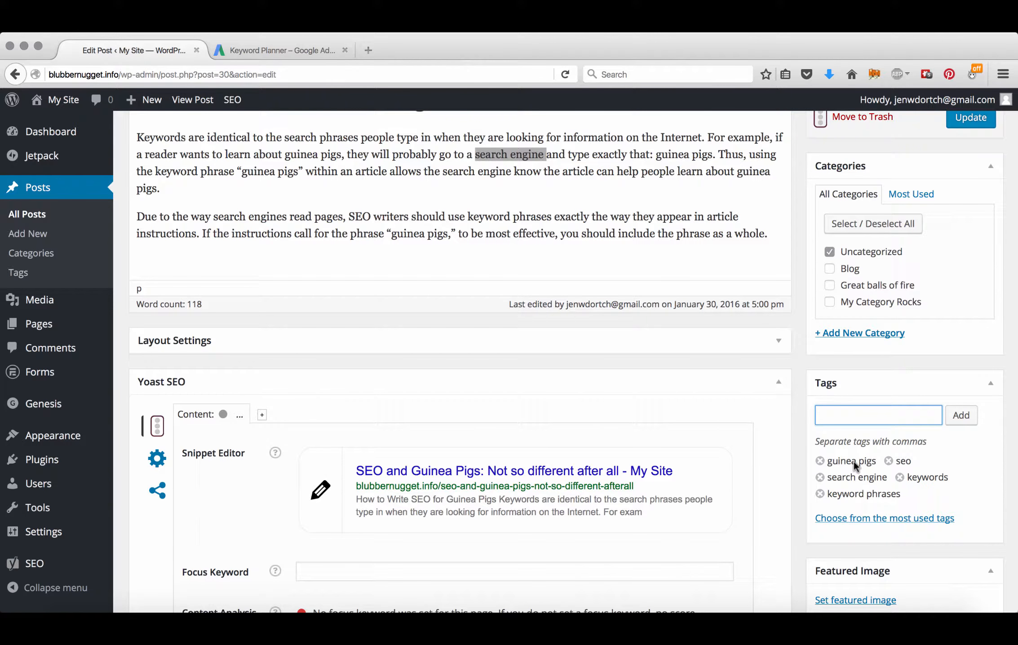
{"action": "scroll", "coordinate": [853, 459], "scroll_direction": "up", "scroll_amount": 4}
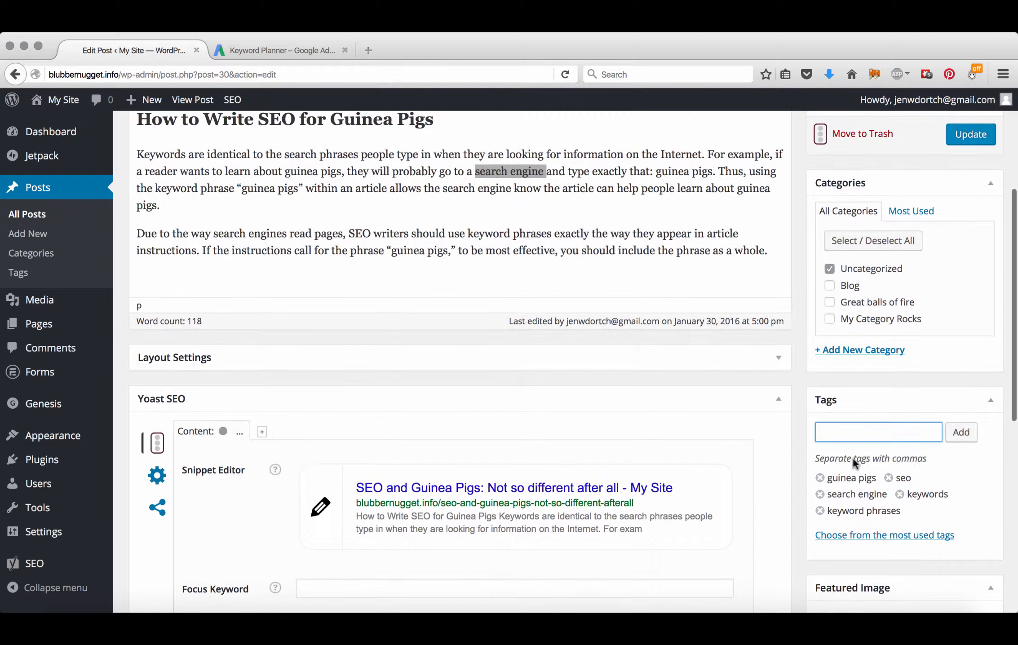
{"action": "scroll", "coordinate": [852, 458], "scroll_direction": "up", "scroll_amount": 5}
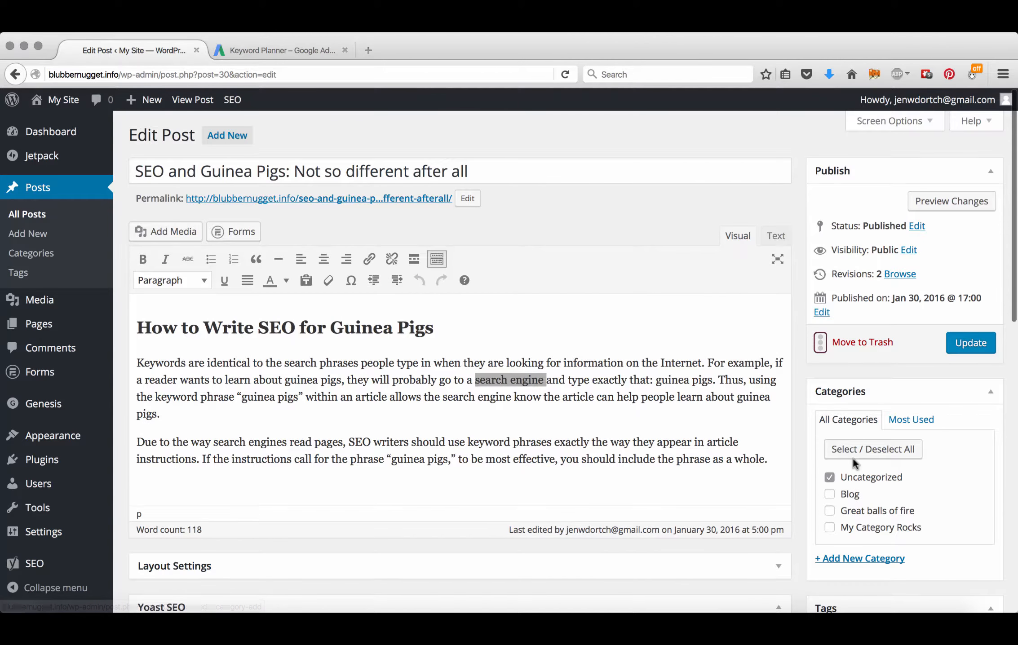
{"action": "left_click_drag", "start_coordinate": [286, 169], "coordinate": [204, 168]}
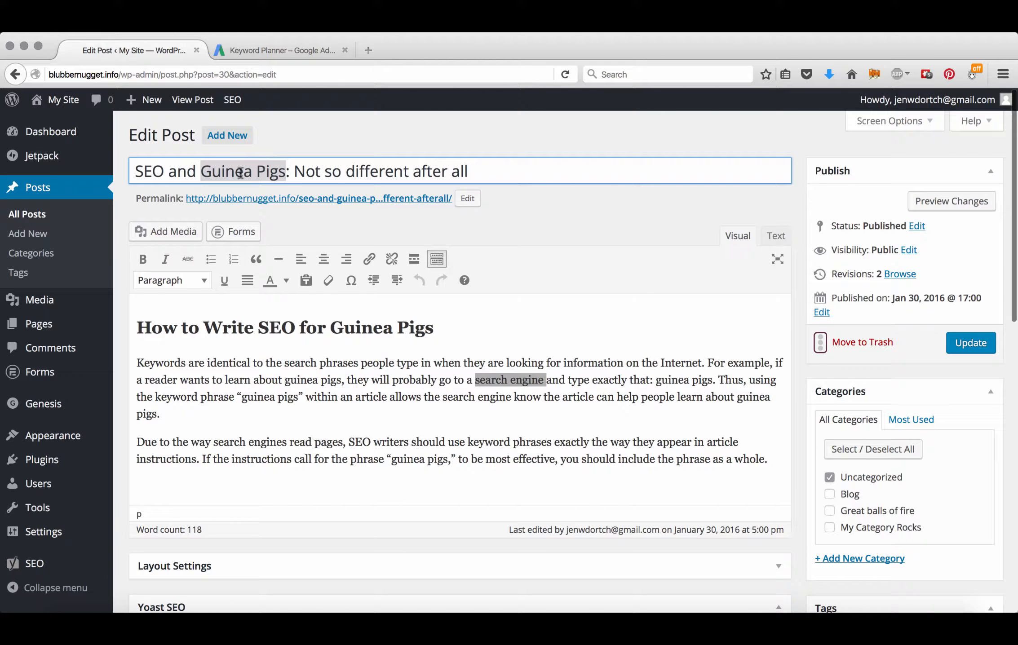
{"action": "left_click", "coordinate": [468, 199]}
{"action": "left_click_drag", "start_coordinate": [341, 197], "coordinate": [385, 199]}
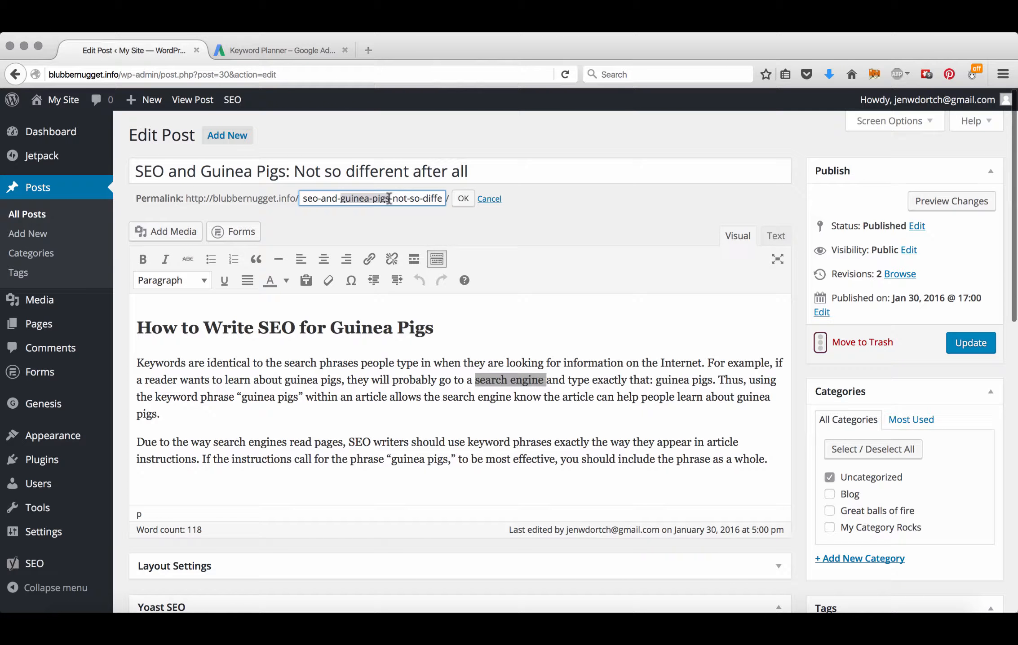
{"action": "left_click", "coordinate": [462, 199]}
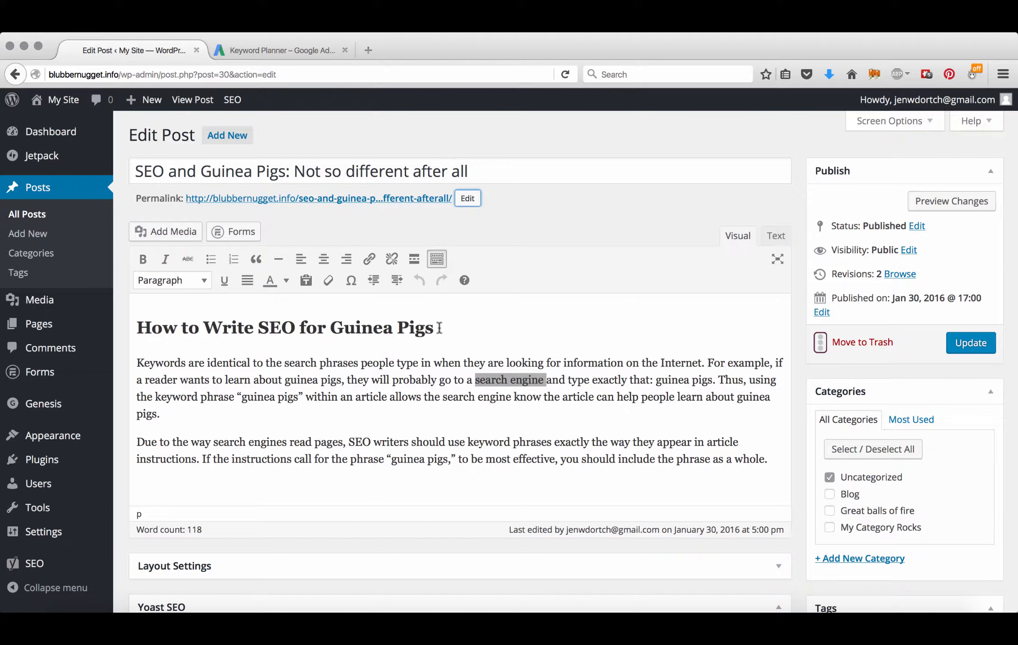
{"action": "left_click_drag", "start_coordinate": [439, 328], "coordinate": [333, 323]}
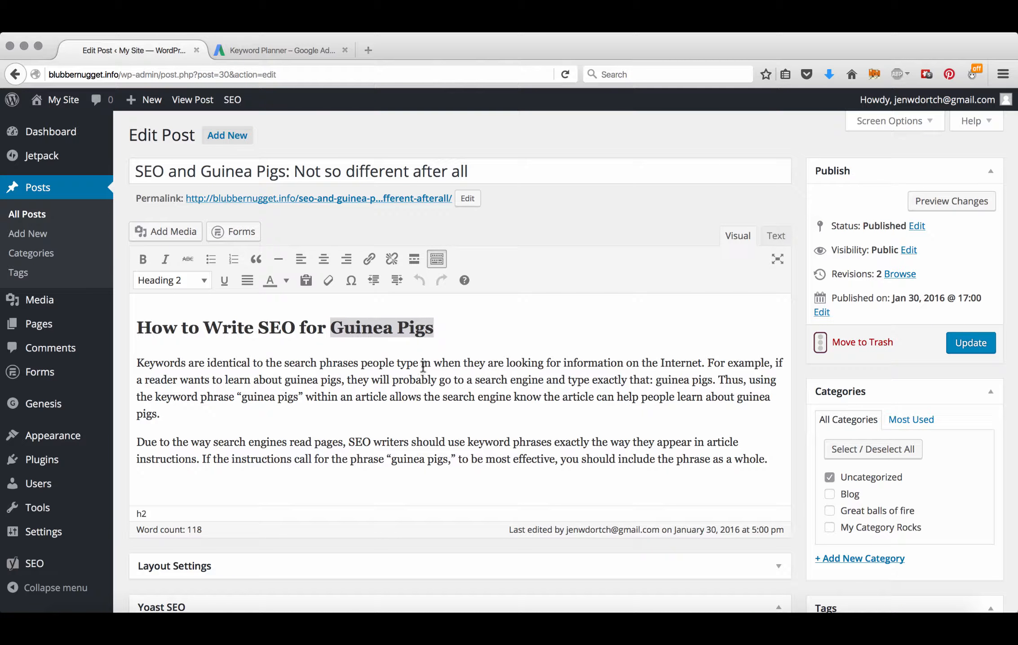
{"action": "left_click", "coordinate": [409, 326]}
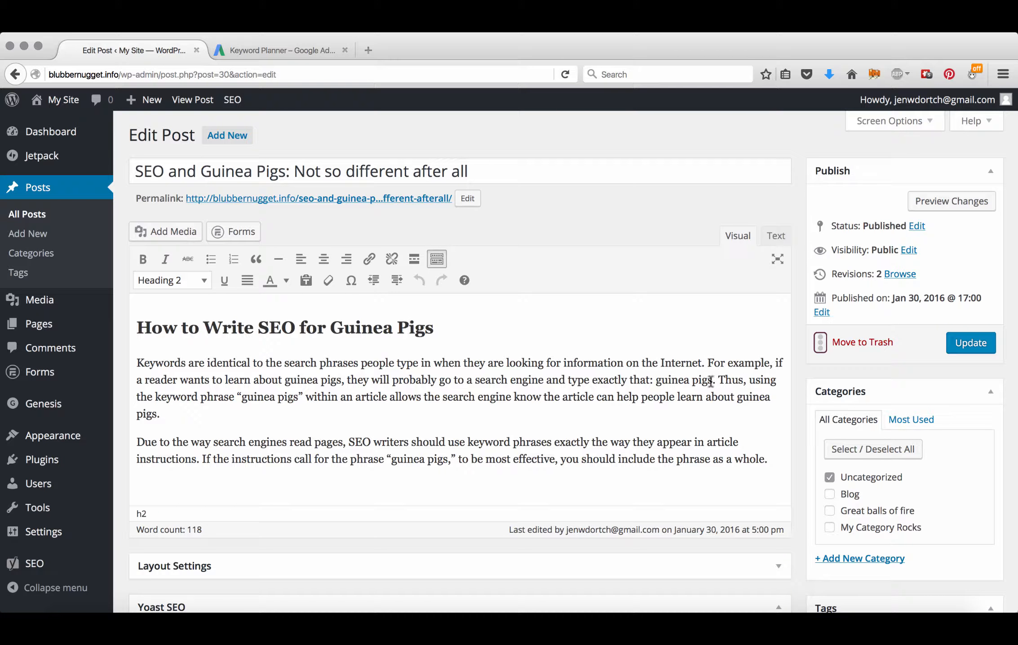
{"action": "left_click_drag", "start_coordinate": [656, 382], "coordinate": [713, 382]}
{"action": "left_click_drag", "start_coordinate": [300, 397], "coordinate": [242, 394]}
{"action": "left_click_drag", "start_coordinate": [737, 397], "coordinate": [771, 397]}
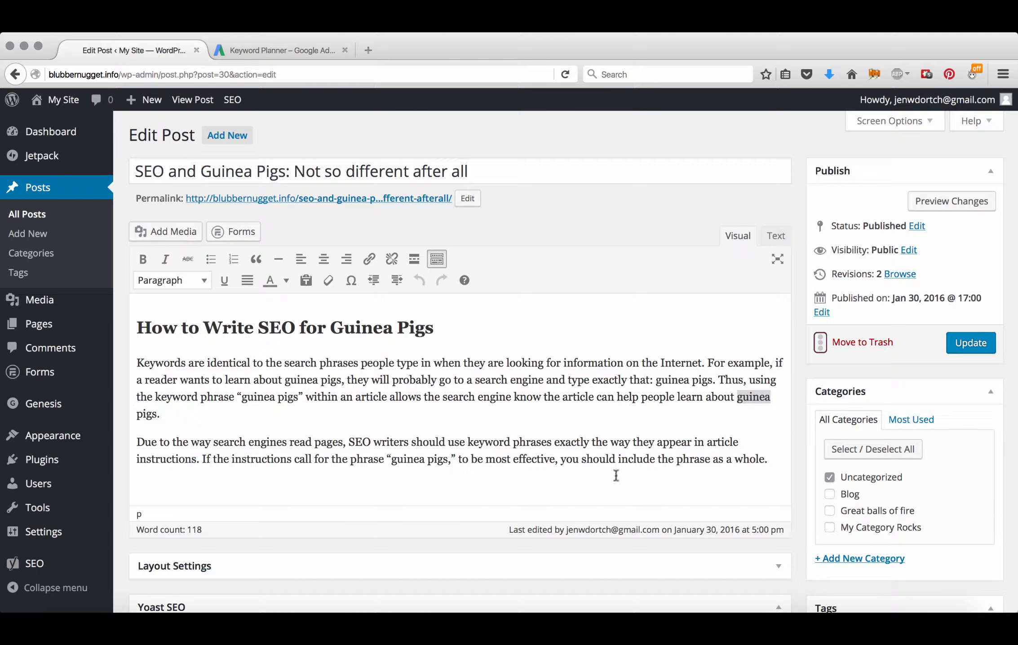
{"action": "left_click_drag", "start_coordinate": [448, 461], "coordinate": [391, 460]}
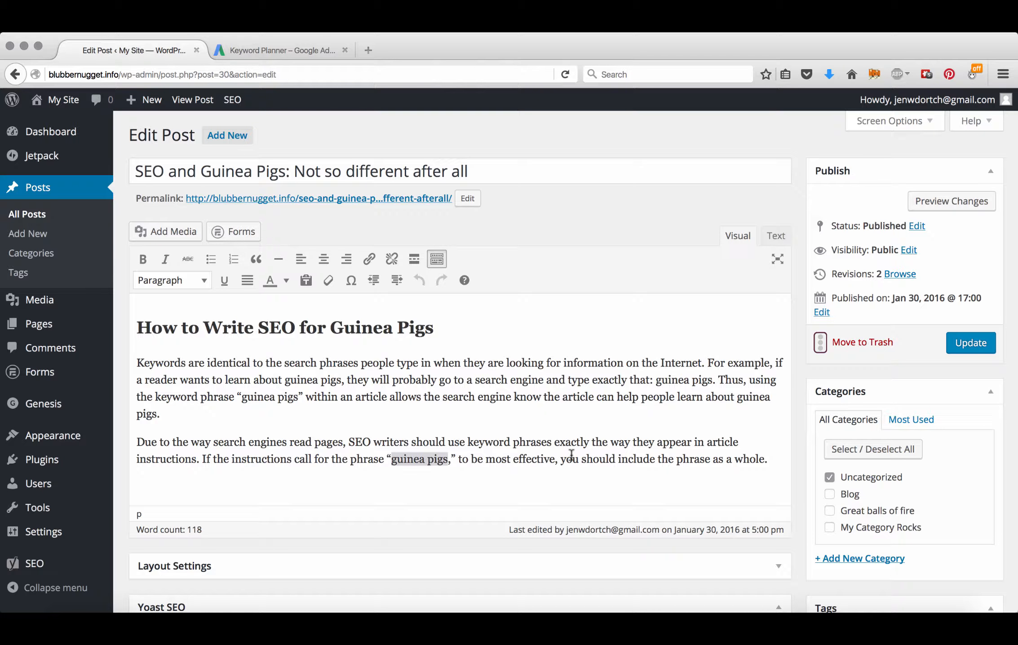
{"action": "scroll", "coordinate": [587, 447], "scroll_direction": "down", "scroll_amount": 2}
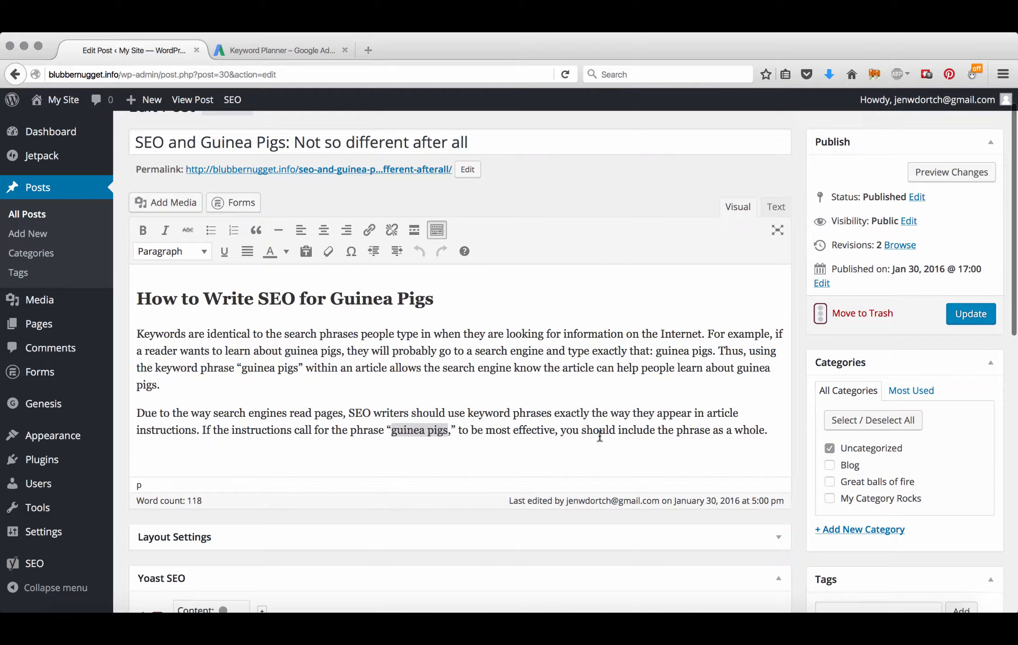
{"action": "scroll", "coordinate": [600, 434], "scroll_direction": "down", "scroll_amount": 3}
{"action": "scroll", "coordinate": [600, 423], "scroll_direction": "down", "scroll_amount": 3}
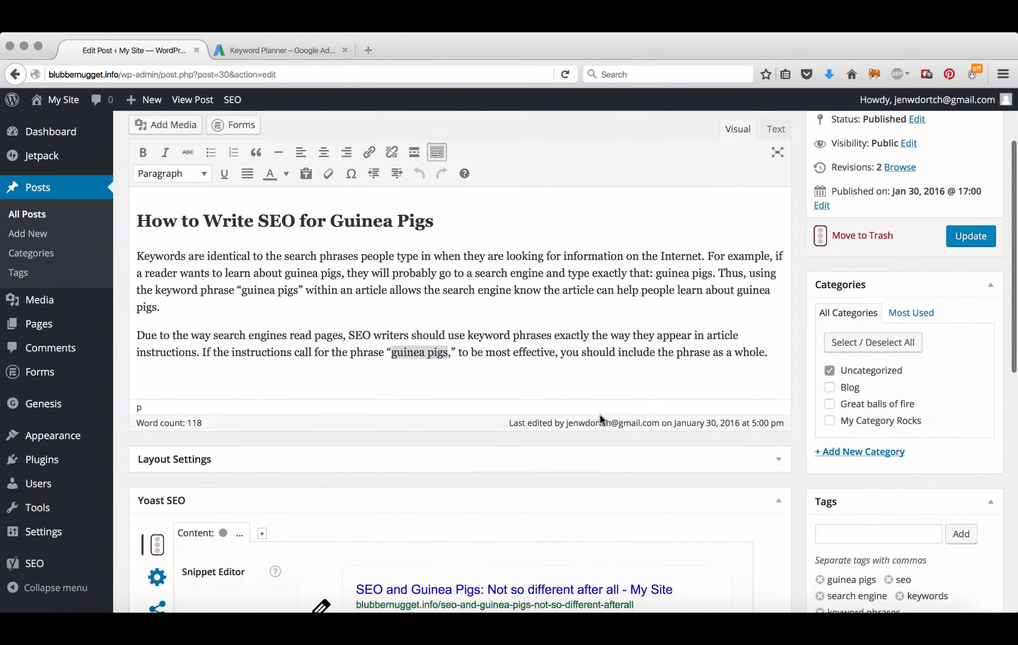
{"action": "scroll", "coordinate": [600, 414], "scroll_direction": "down", "scroll_amount": 5}
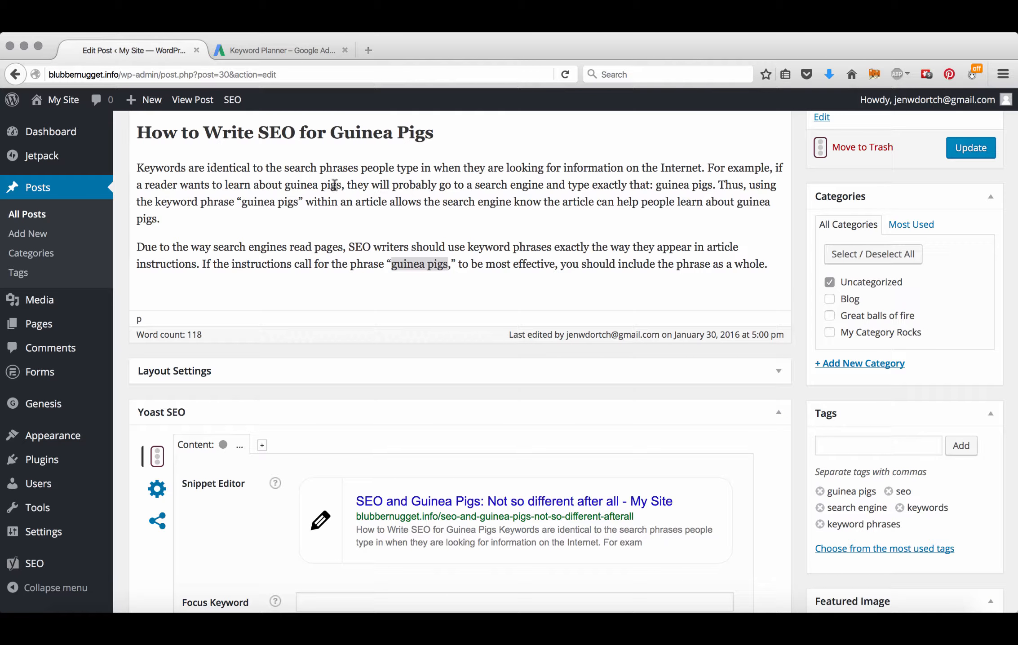
{"action": "left_click_drag", "start_coordinate": [342, 185], "coordinate": [284, 182]}
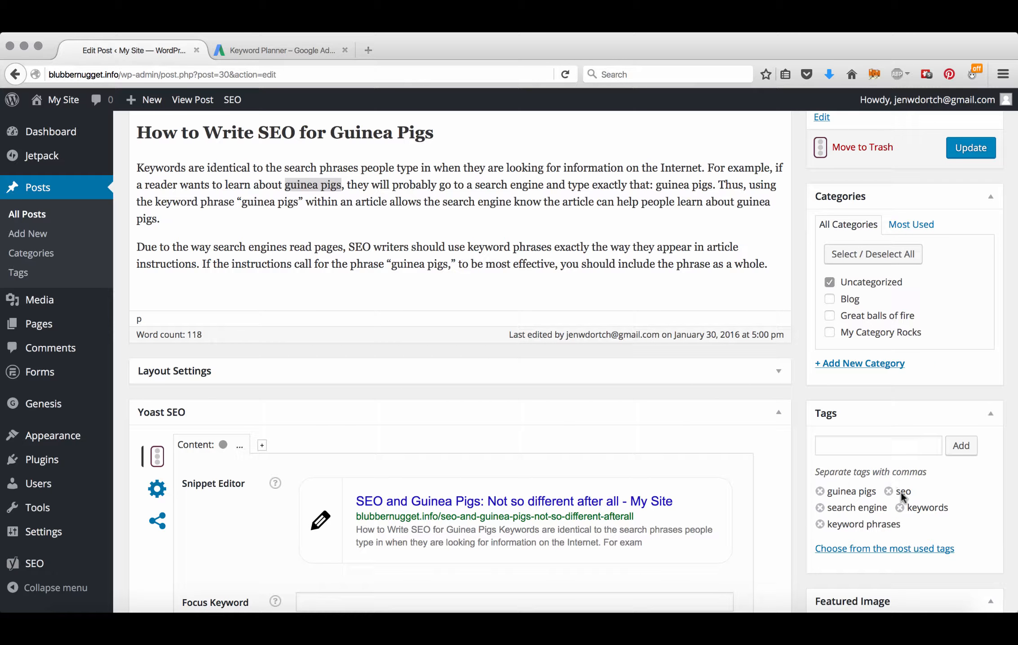
{"action": "left_click_drag", "start_coordinate": [295, 133], "coordinate": [256, 133]}
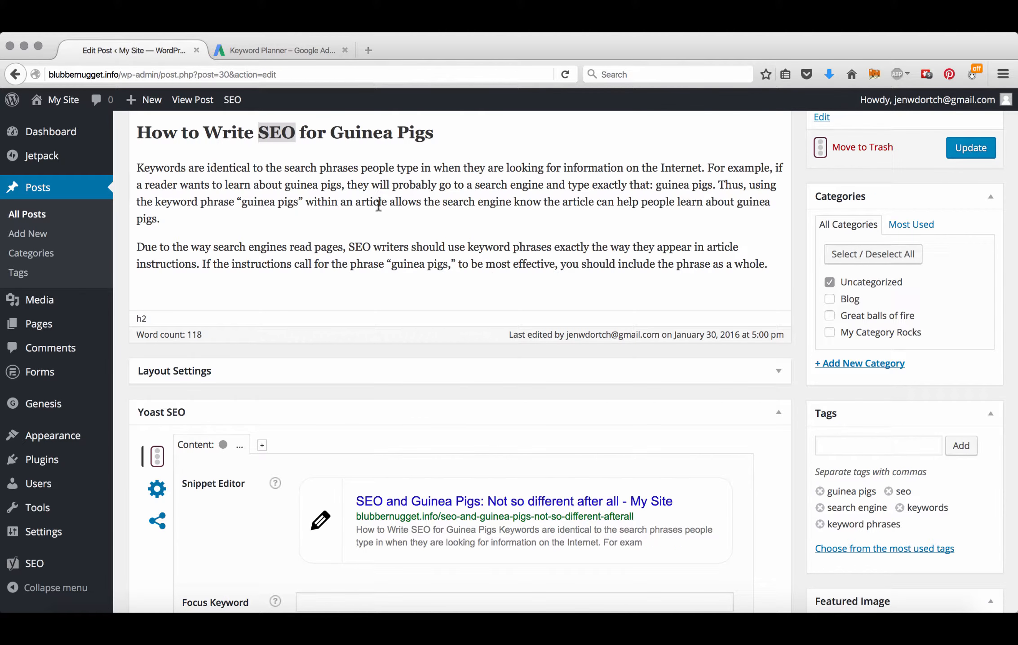
{"action": "left_click_drag", "start_coordinate": [358, 167], "coordinate": [284, 168]}
{"action": "left_click_drag", "start_coordinate": [544, 185], "coordinate": [475, 186]}
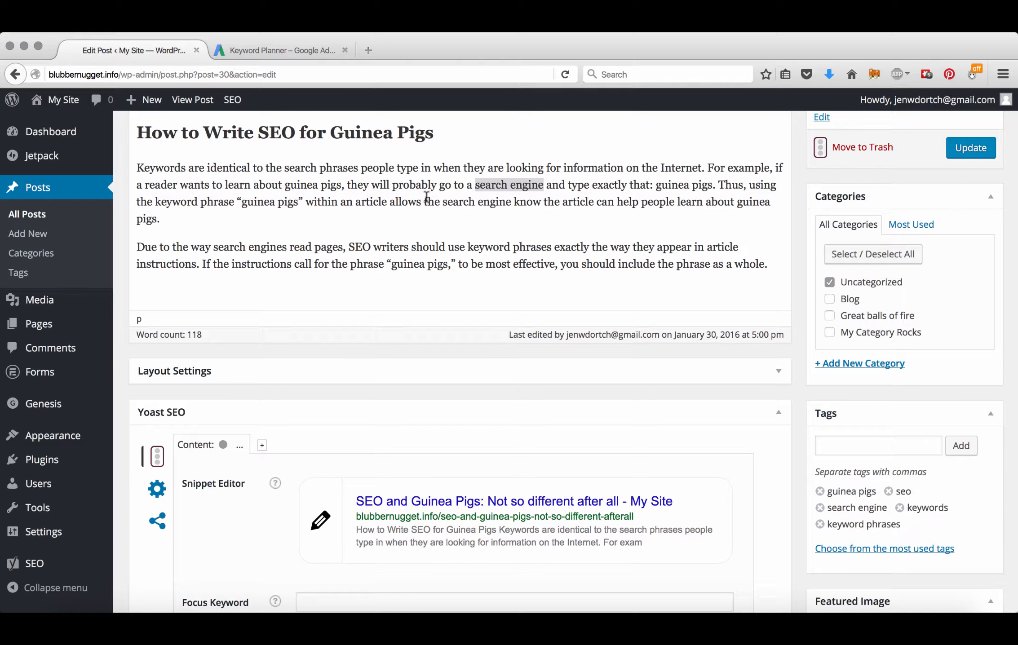
Step: Enter 'guinea pigs' as the Yoast focus keyword, refreshing the analysis (3.4% density, 4 occurrences)
{"action": "scroll", "coordinate": [427, 196], "scroll_direction": "down", "scroll_amount": 5}
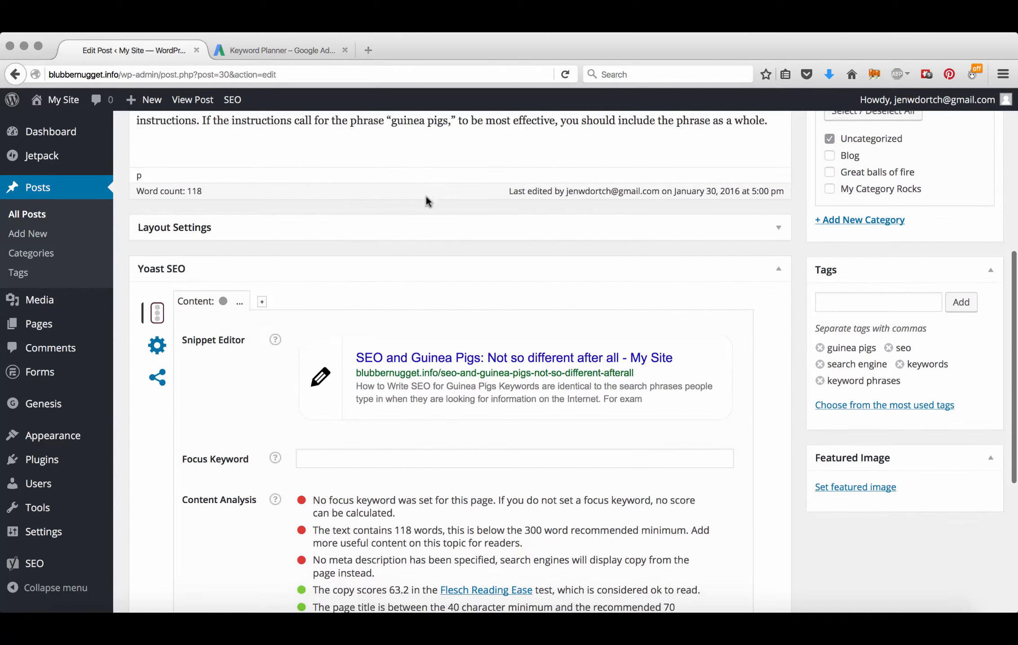
{"action": "scroll", "coordinate": [427, 196], "scroll_direction": "down", "scroll_amount": 2}
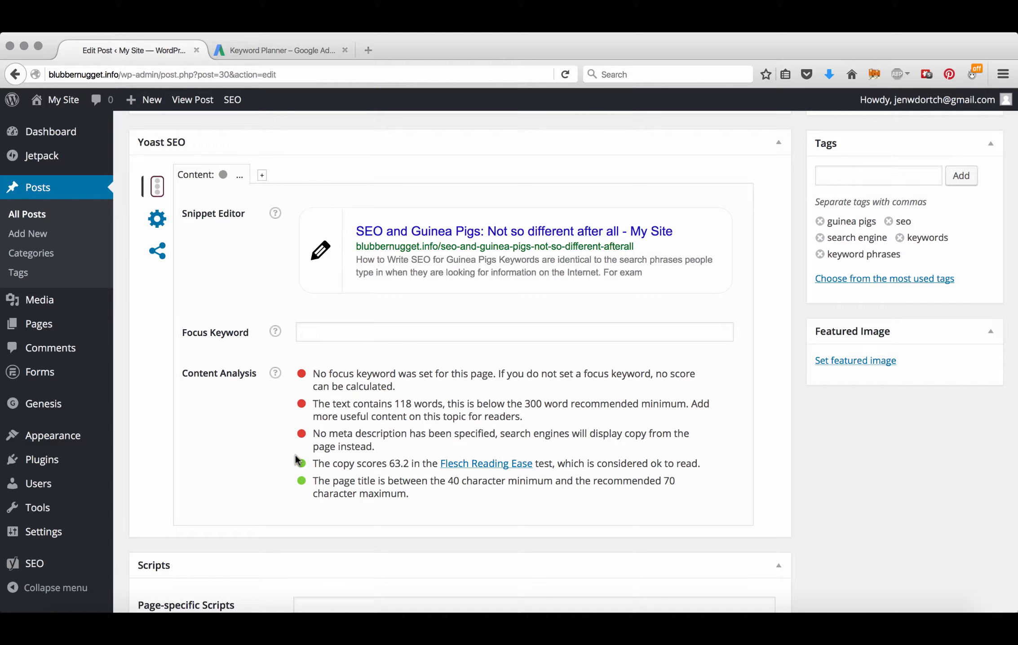
{"action": "left_click", "coordinate": [340, 331]}
{"action": "type", "text": "g"}
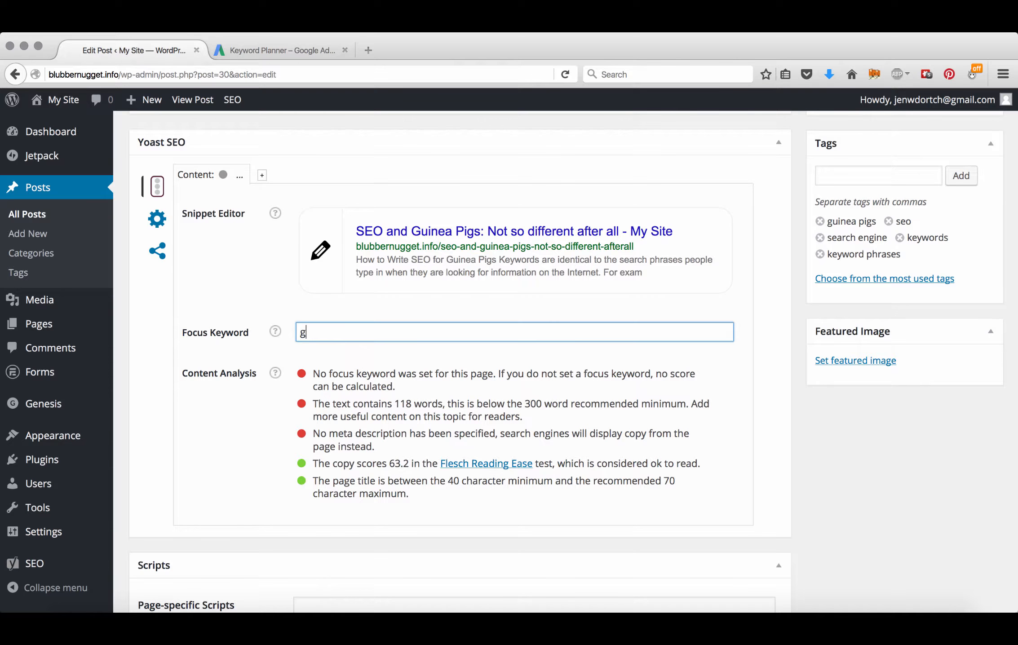
{"action": "type", "text": "uinea pigs"}
{"action": "left_click", "coordinate": [216, 179]}
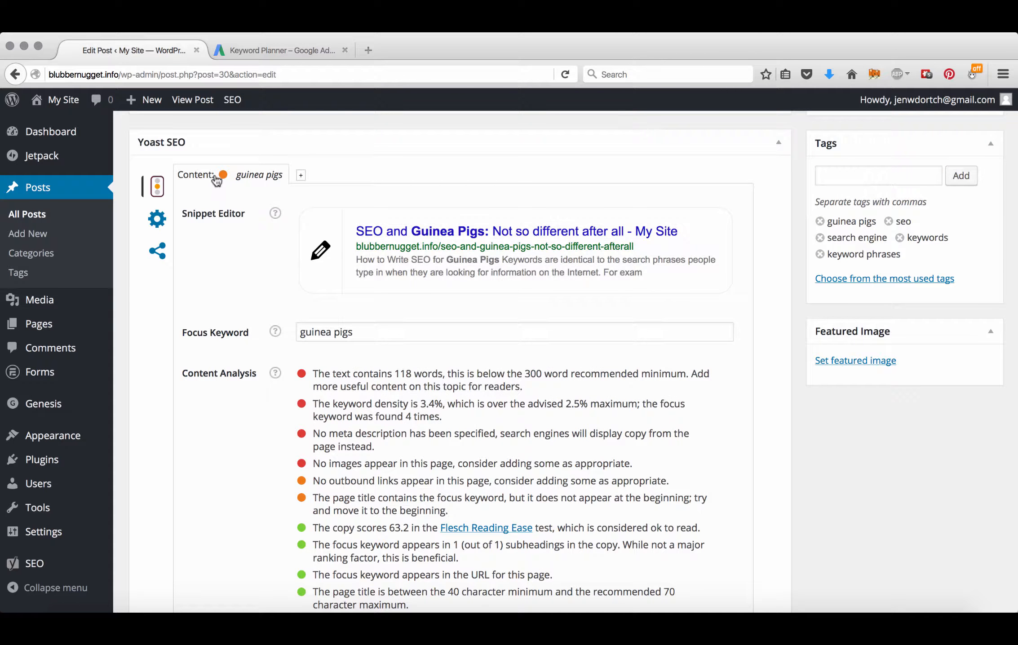